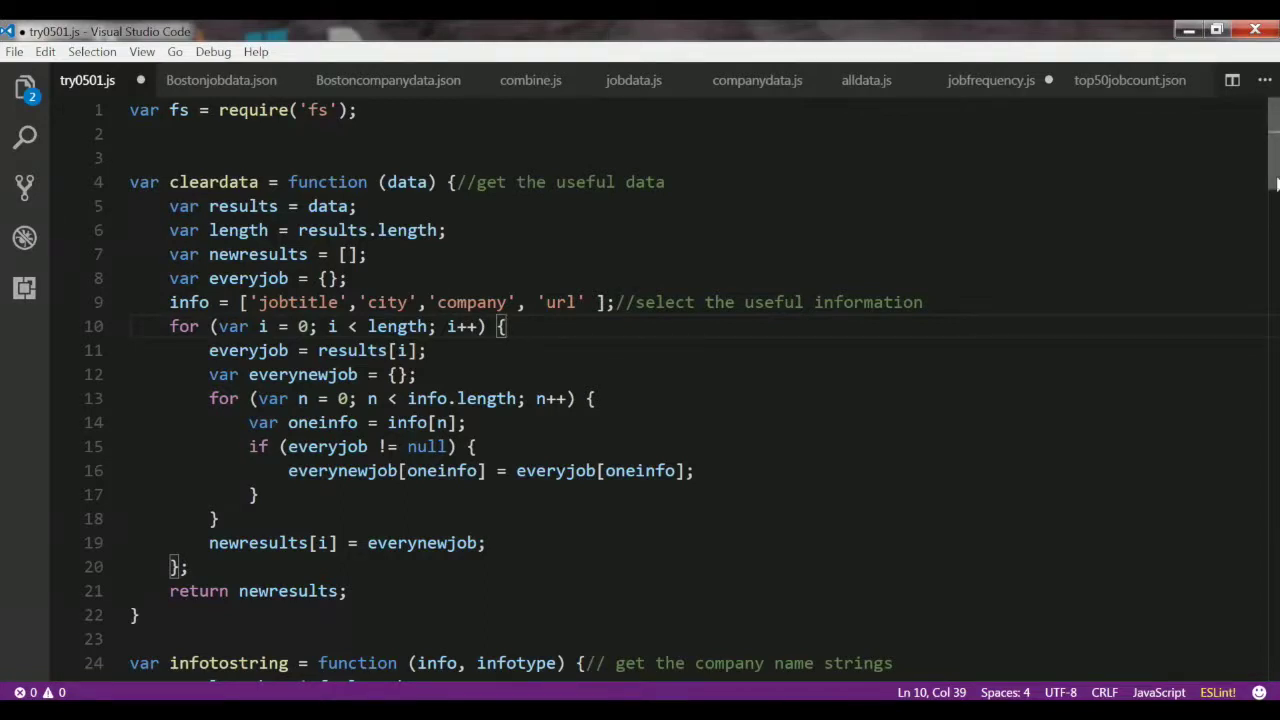
- Read try0501.js's processing loop to the end, then view Bostonjobdata.json's job-title word frequencies
drag(1276, 182, 1242, 361)
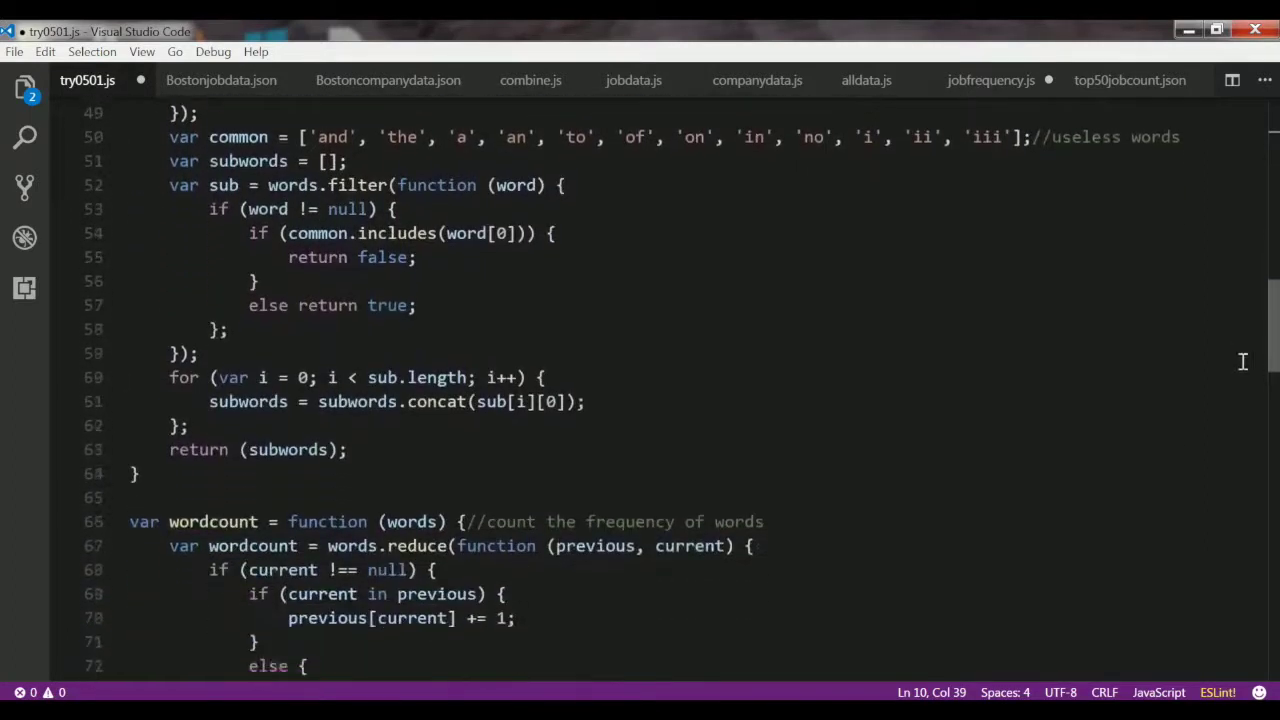
scroll(1242, 361, down, 1)
scroll(1240, 371, down, 2)
scroll(1240, 385, down, 1)
scroll(1234, 409, down, 2)
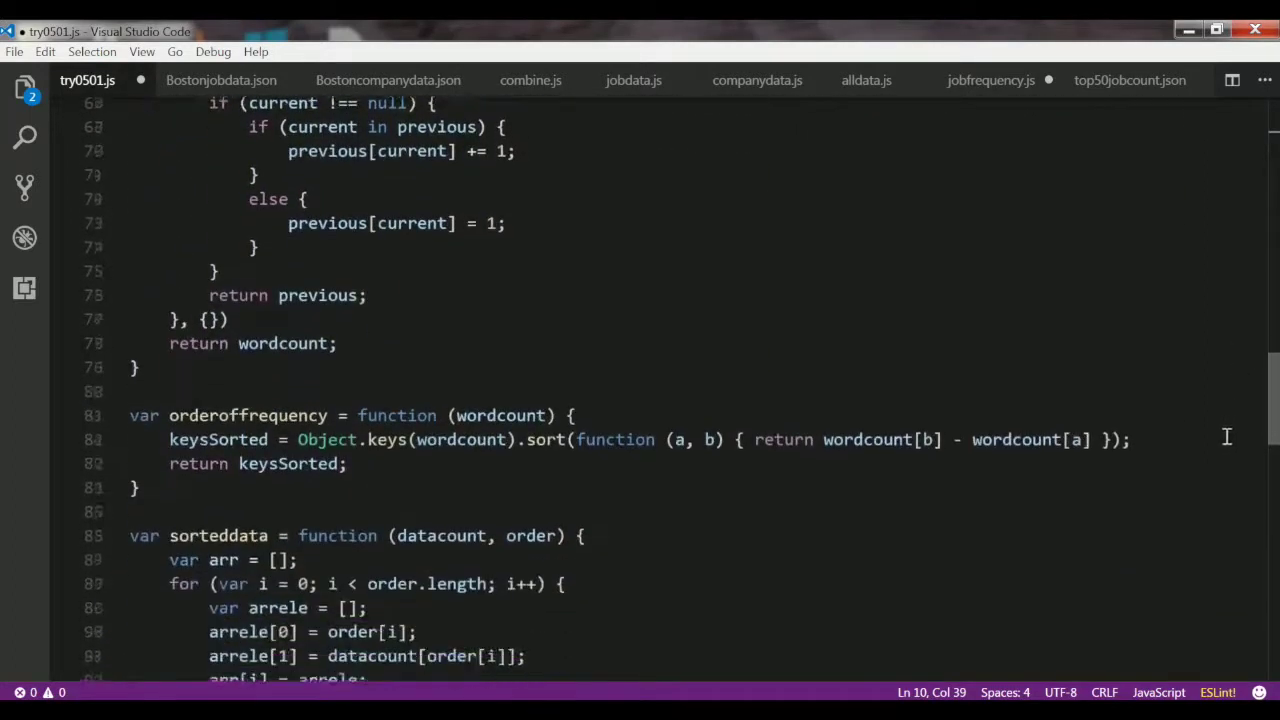
scroll(1226, 437, down, 3)
scroll(1223, 466, down, 2)
scroll(1222, 480, down, 1)
scroll(1218, 500, down, 1)
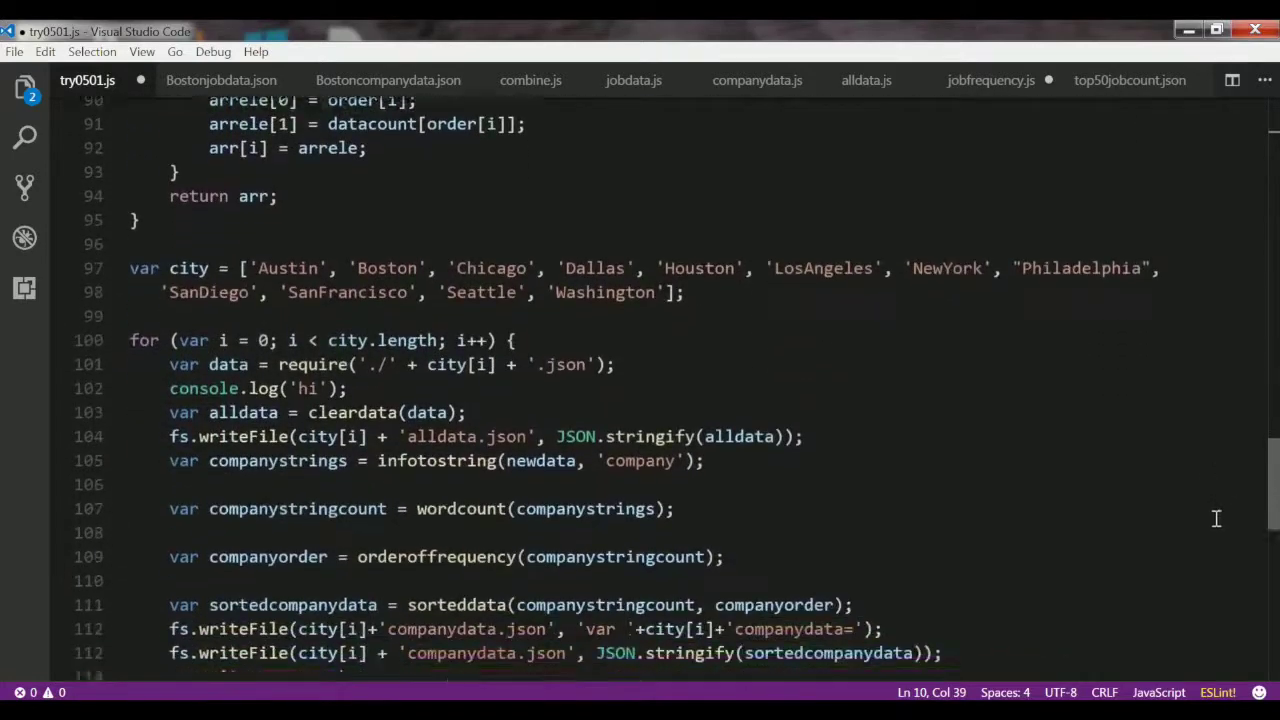
scroll(1216, 518, down, 2)
scroll(1208, 534, down, 1)
scroll(1208, 551, down, 1)
scroll(1208, 557, down, 1)
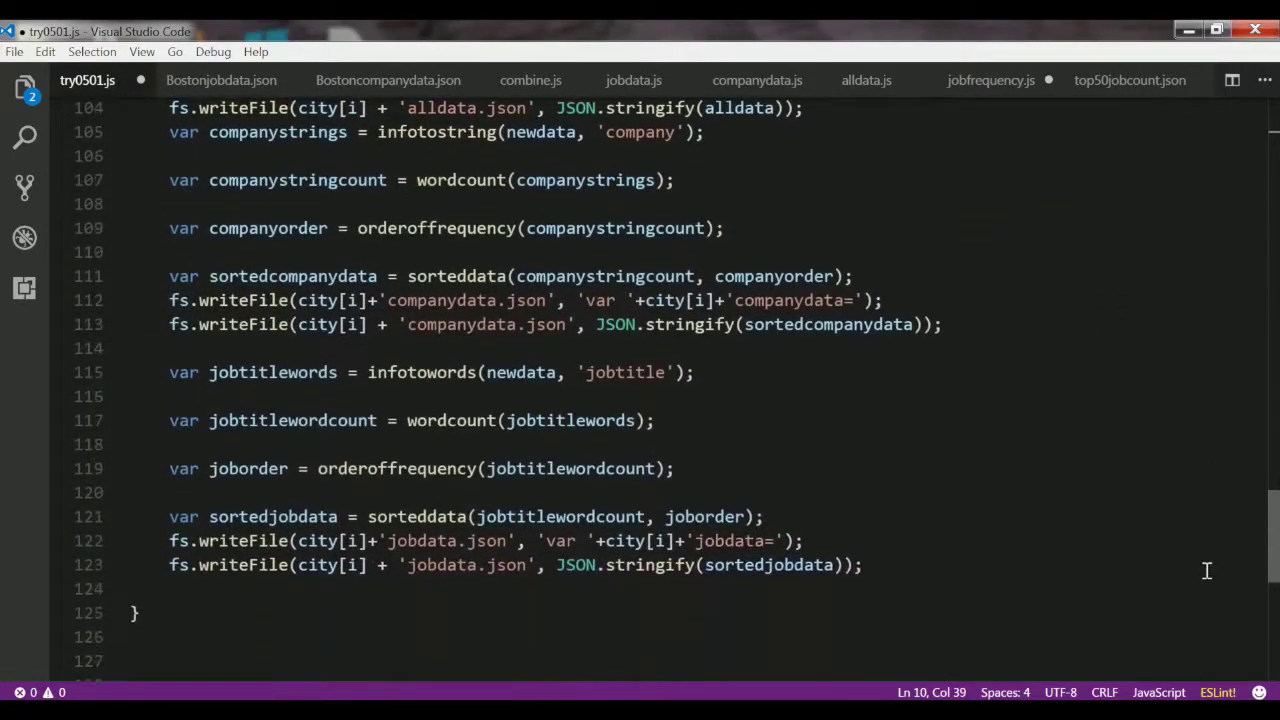
click(218, 82)
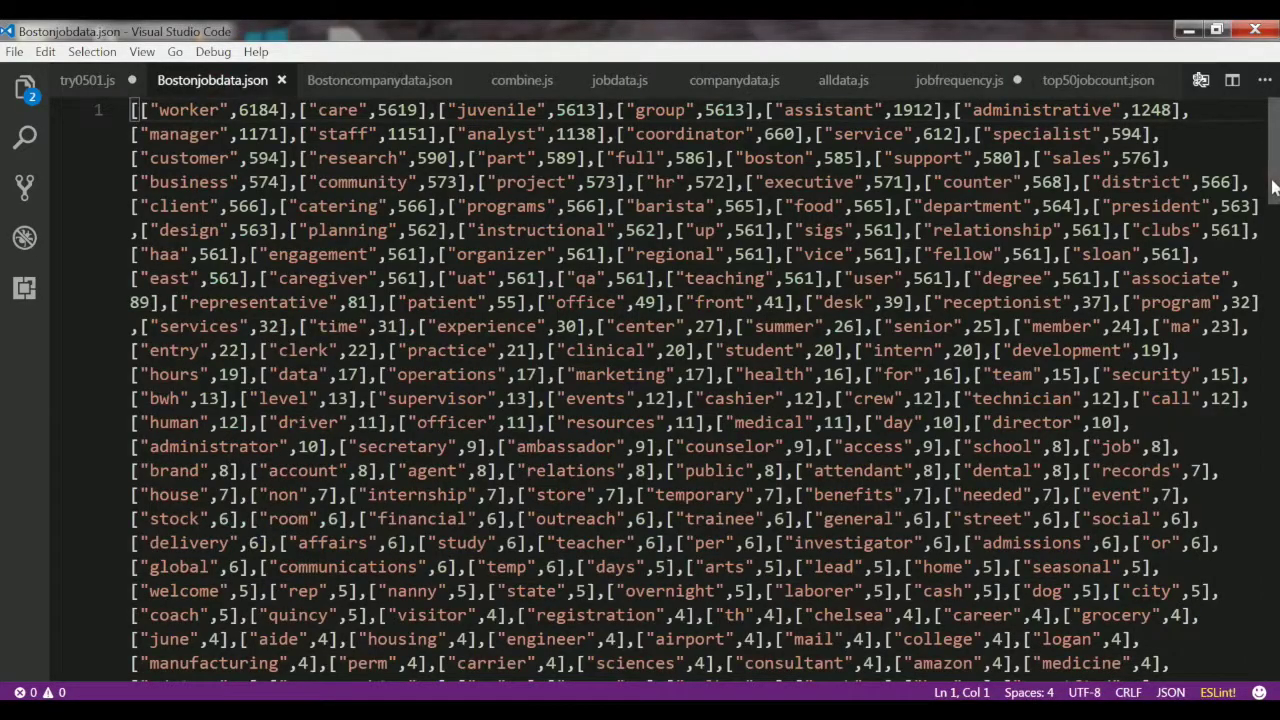
- Scroll through the joblist.json job list
scroll(1221, 232, down, 2)
scroll(1233, 370, down, 8)
scroll(1205, 620, down, 5)
scroll(1203, 620, down, 5)
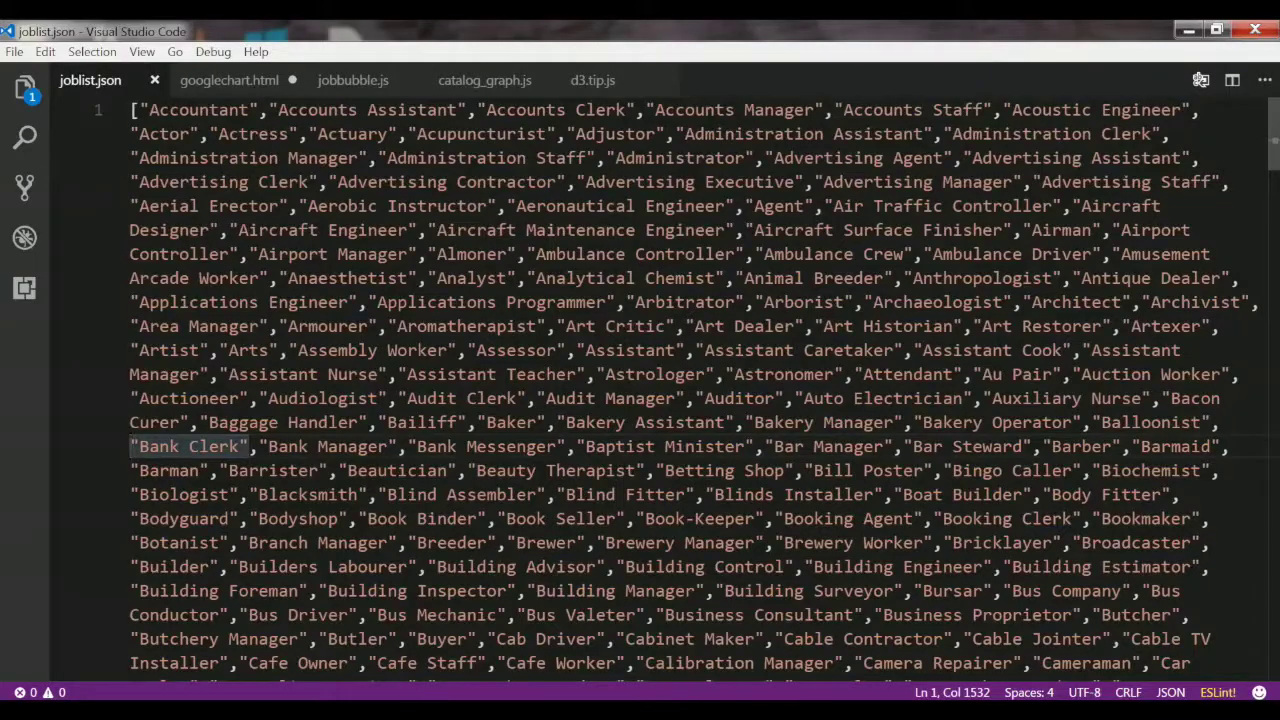
drag(1272, 128, 1215, 456)
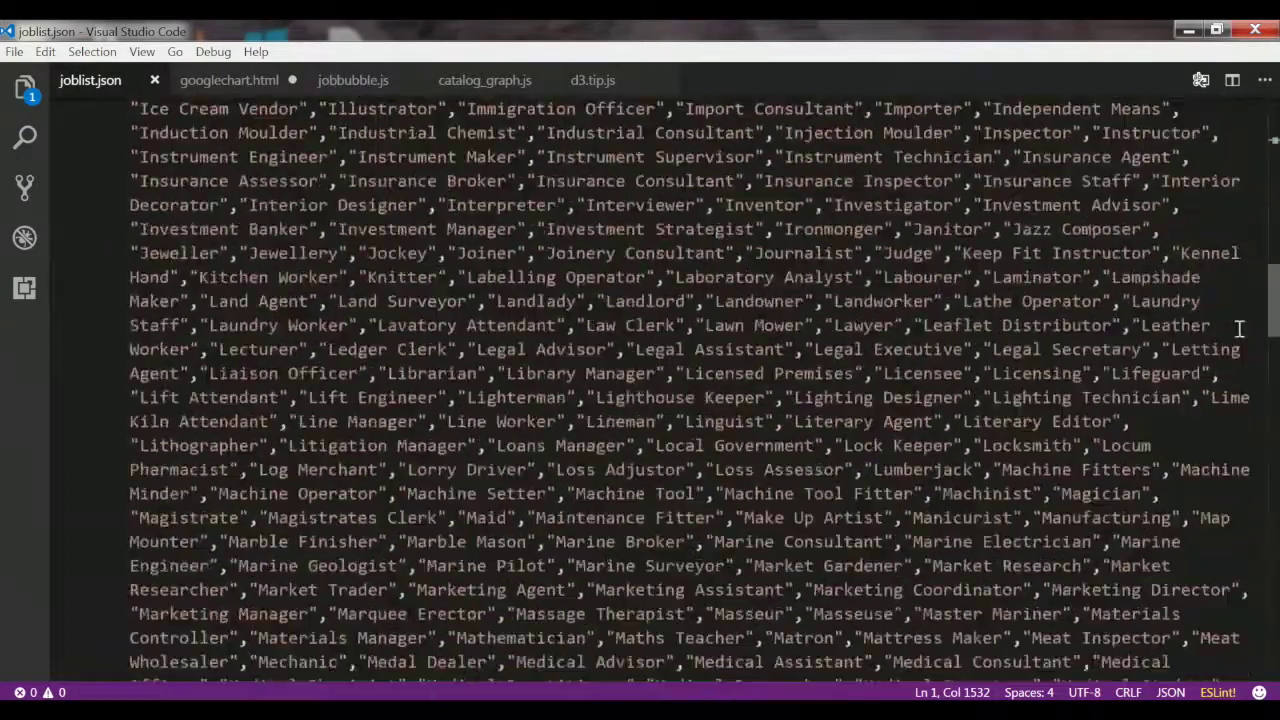
scroll(1220, 500, down, 8)
scroll(1240, 643, down, 10)
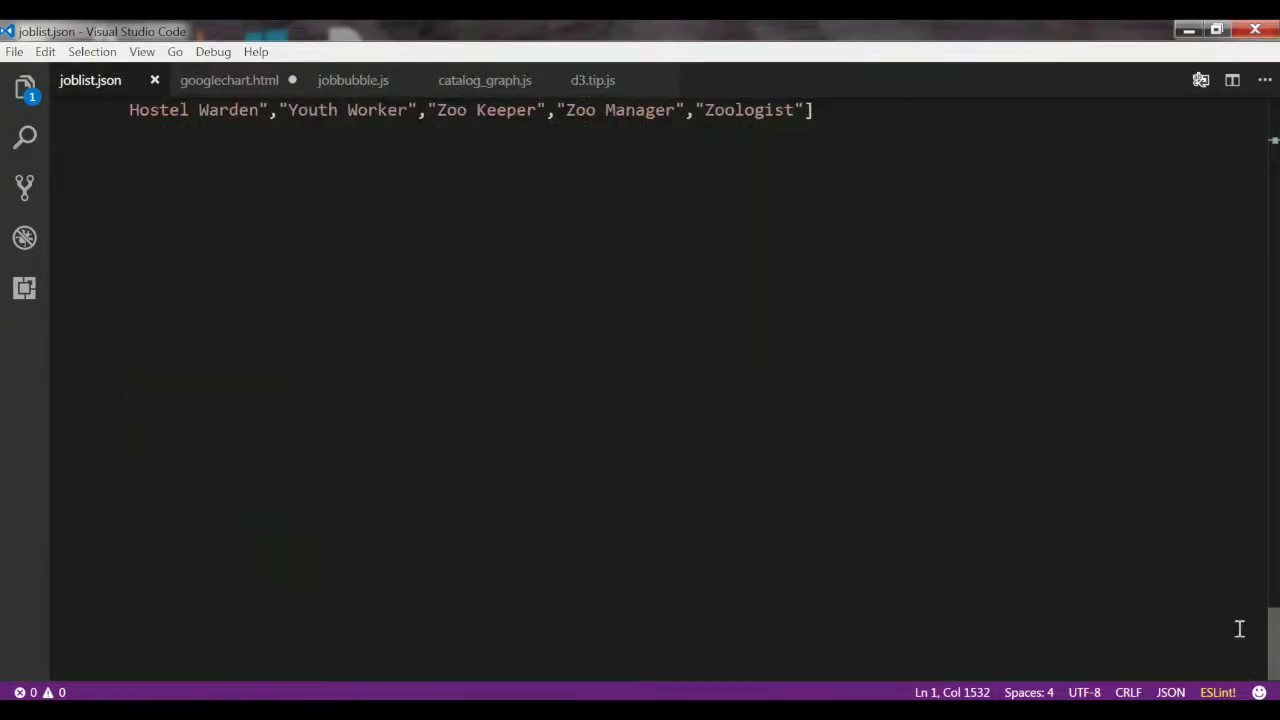
scroll(1238, 618, up, 1)
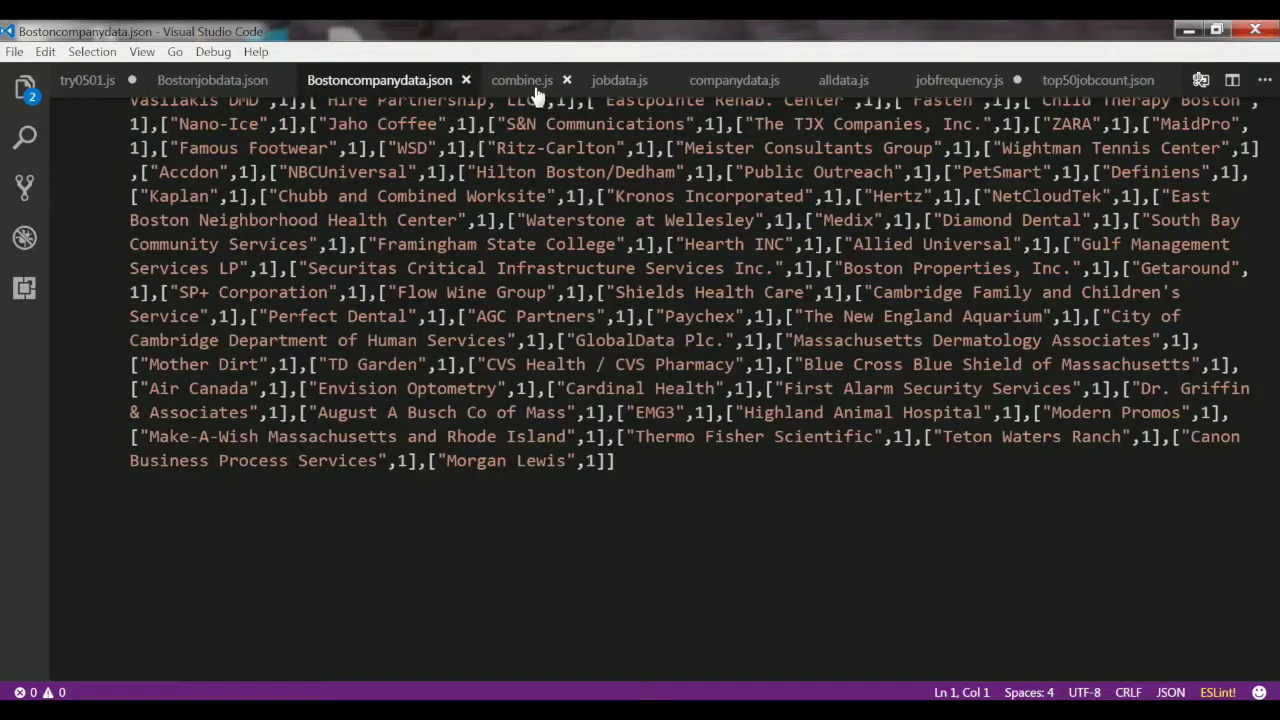
- Look over combine.js and the combined jobdata.js, ending on jobfrequency.js
click(530, 83)
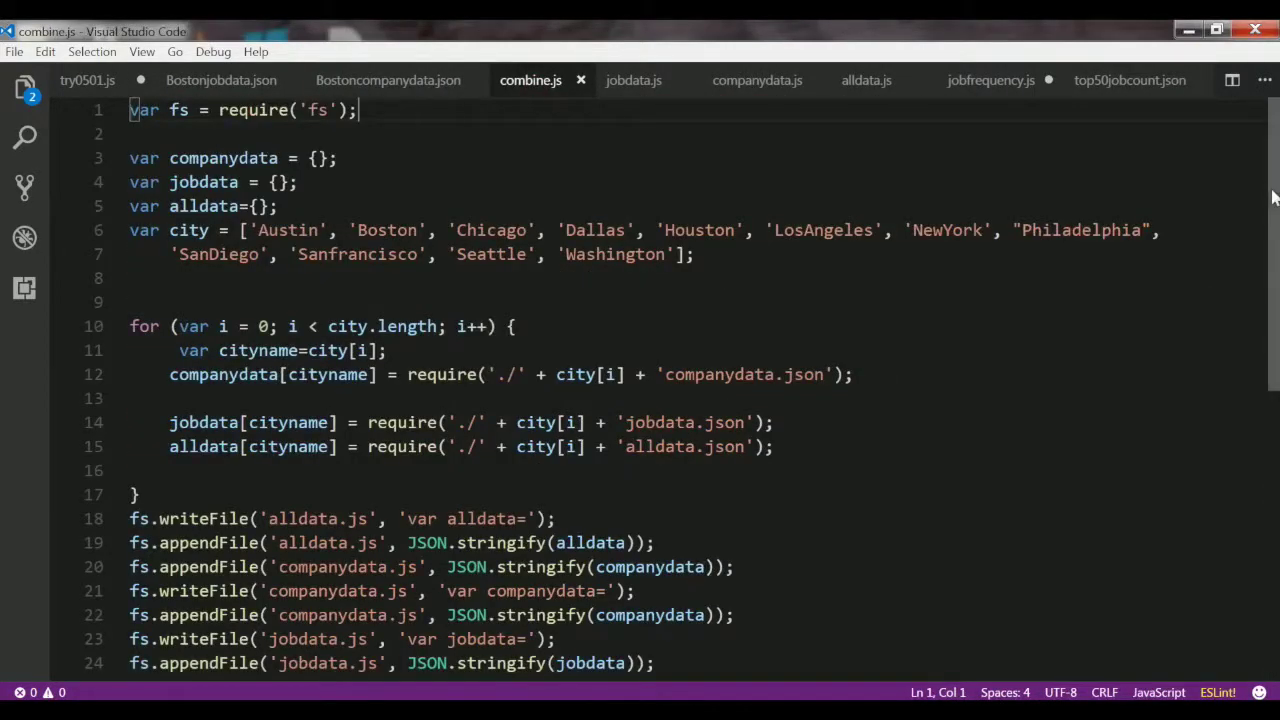
scroll(1255, 250, down, 3)
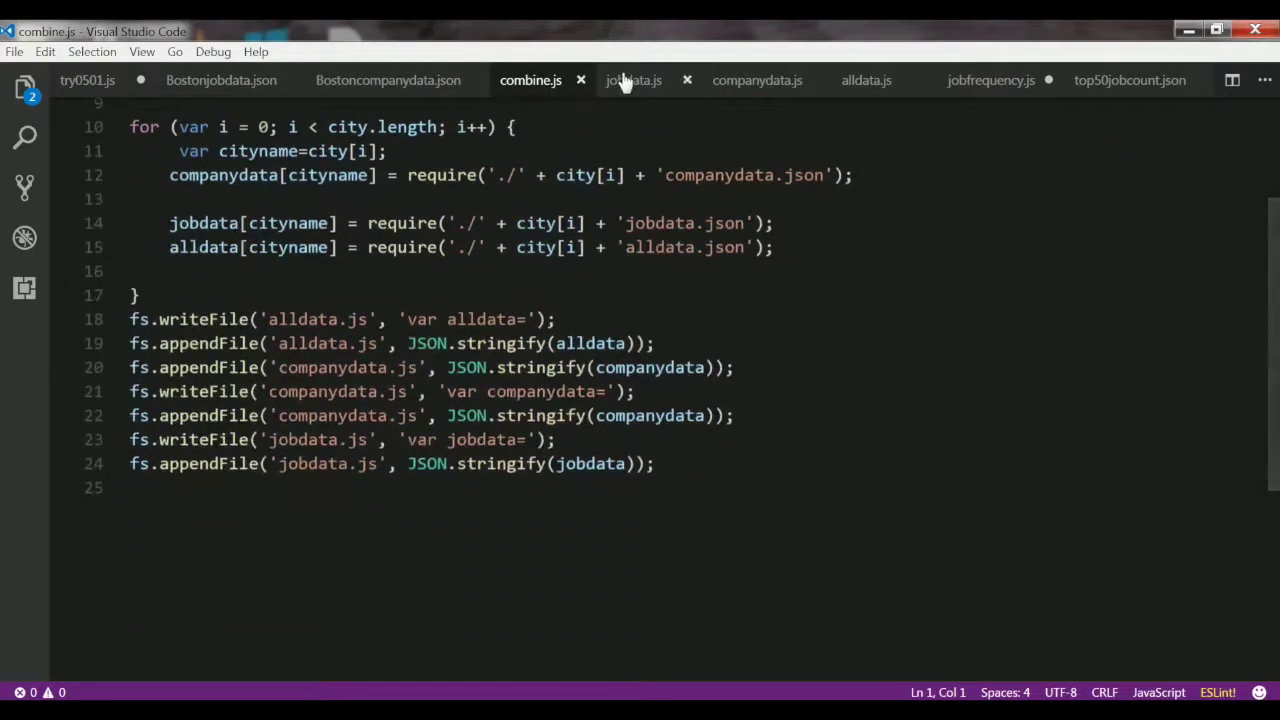
click(622, 81)
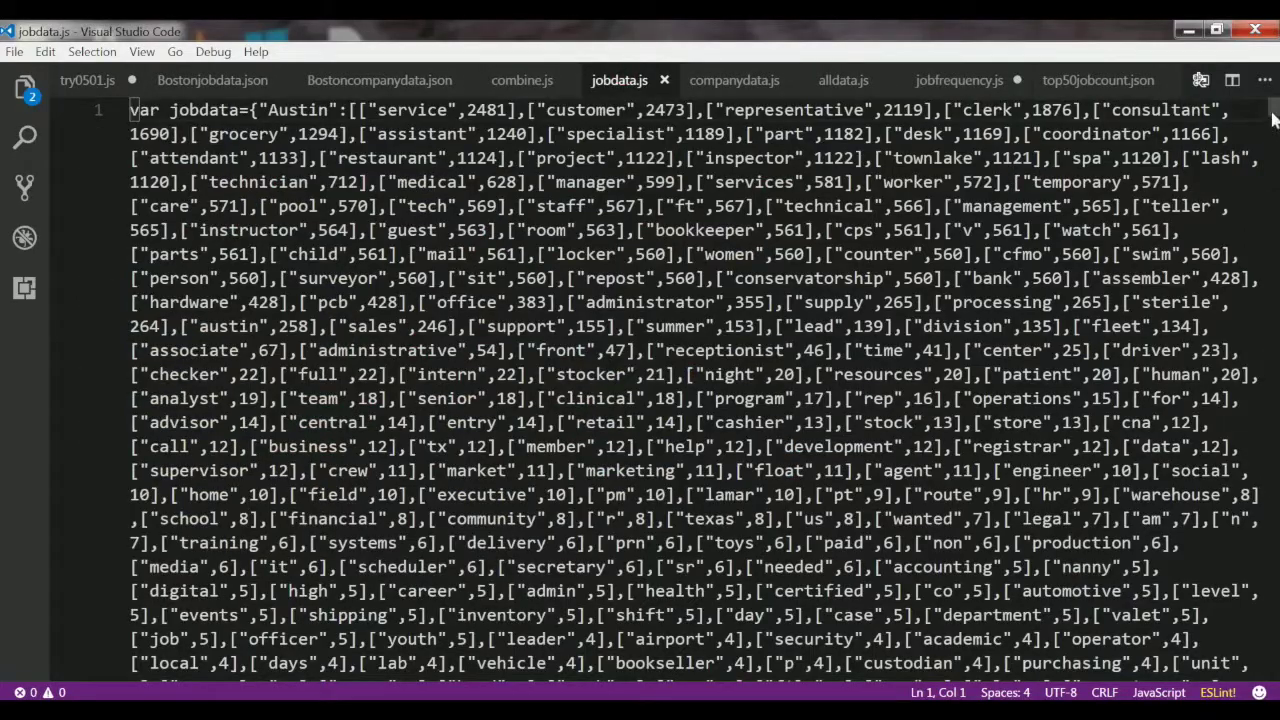
drag(1275, 118, 1245, 341)
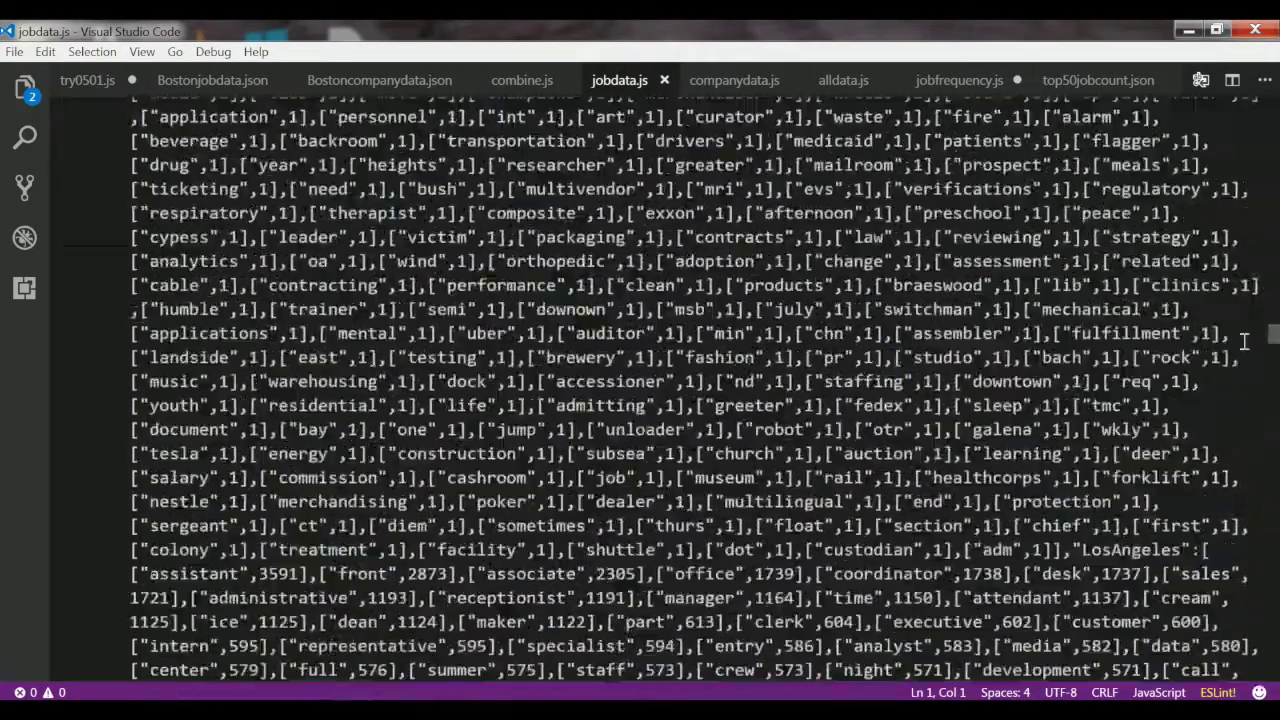
scroll(1245, 341, down, 15)
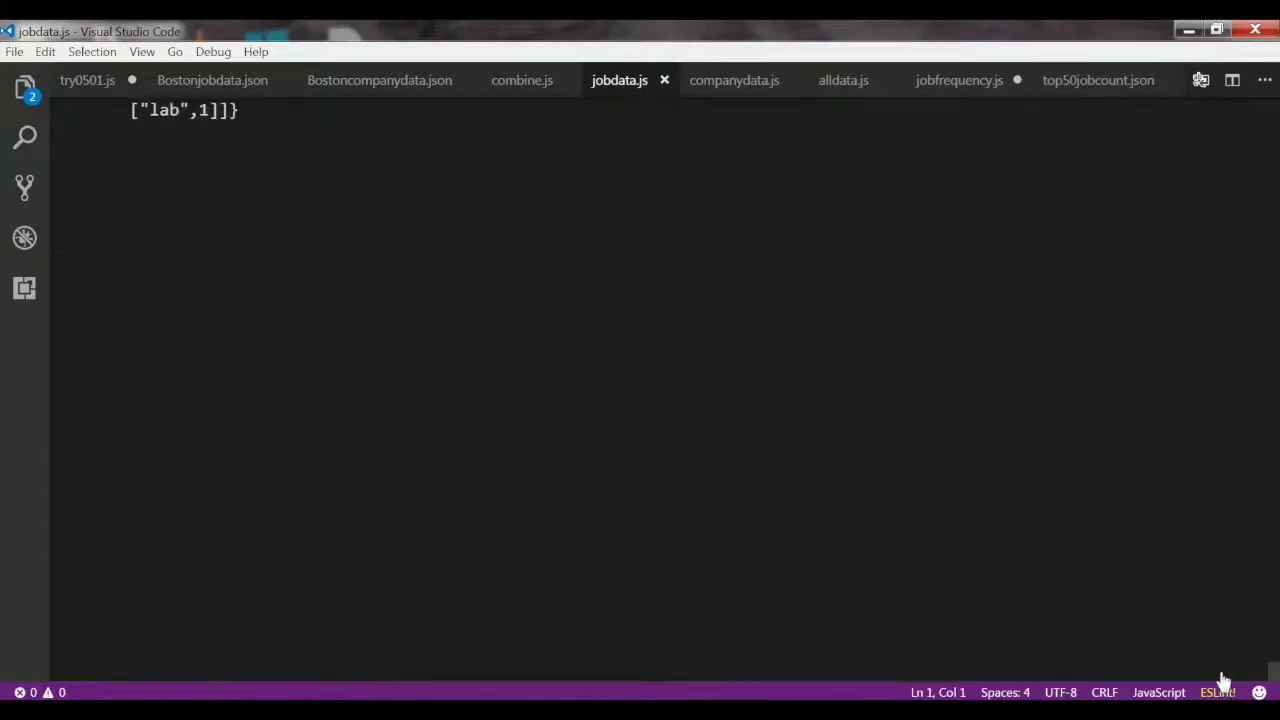
click(985, 81)
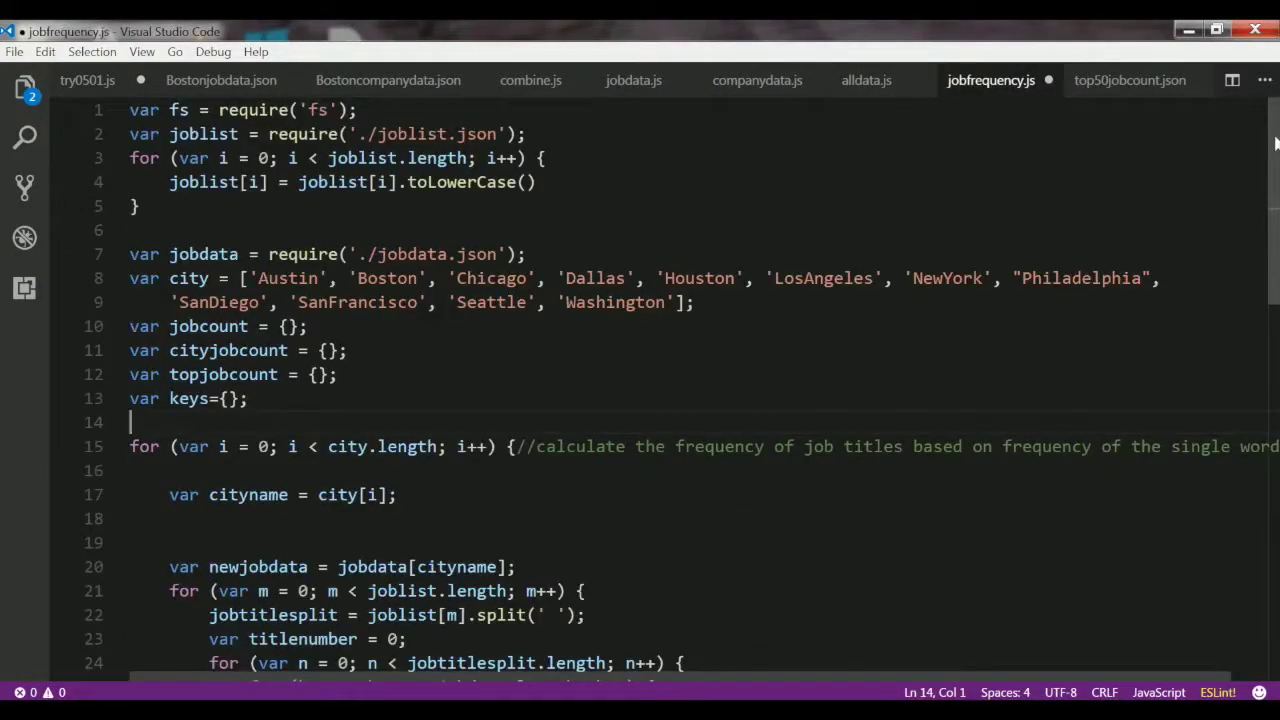
- Scroll through the jobfrequency.js script
drag(1275, 145, 1258, 267)
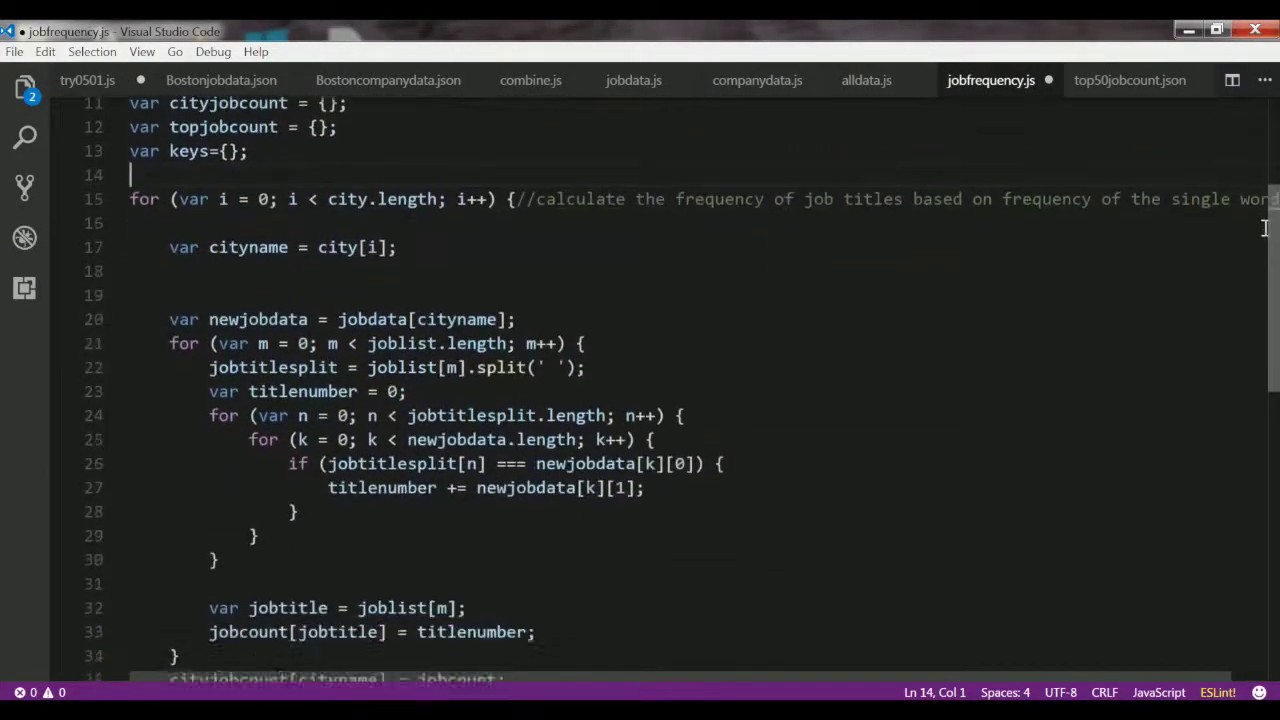
scroll(1245, 309, down, 2)
scroll(1229, 371, down, 3)
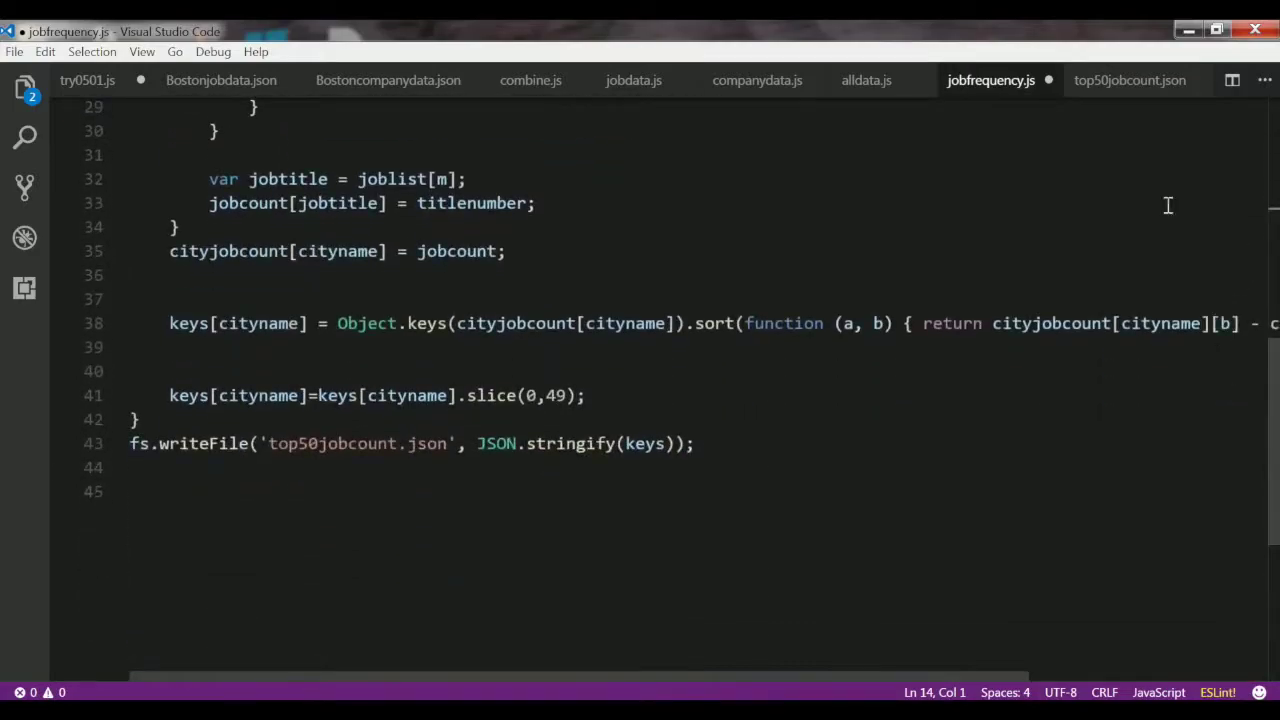
- Review top50jobcount.json's per-city top-50 job titles down to the end
click(1117, 88)
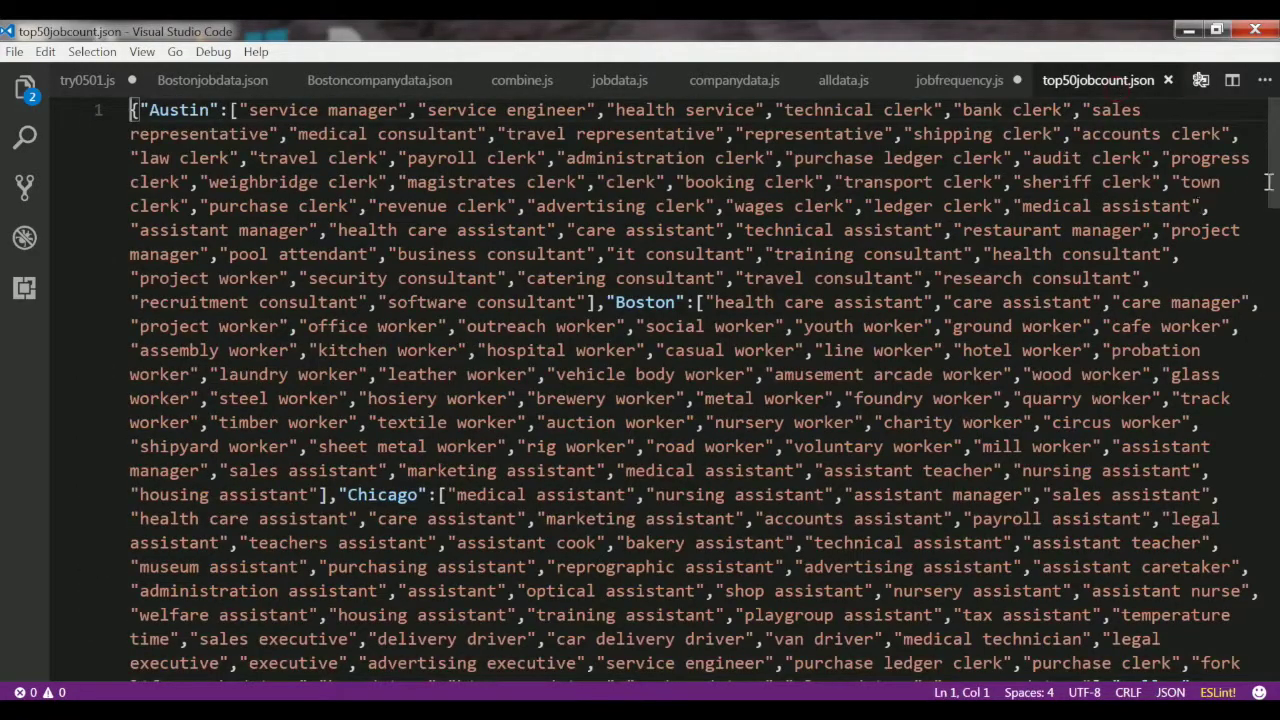
scroll(1262, 230, down, 2)
scroll(1248, 299, down, 6)
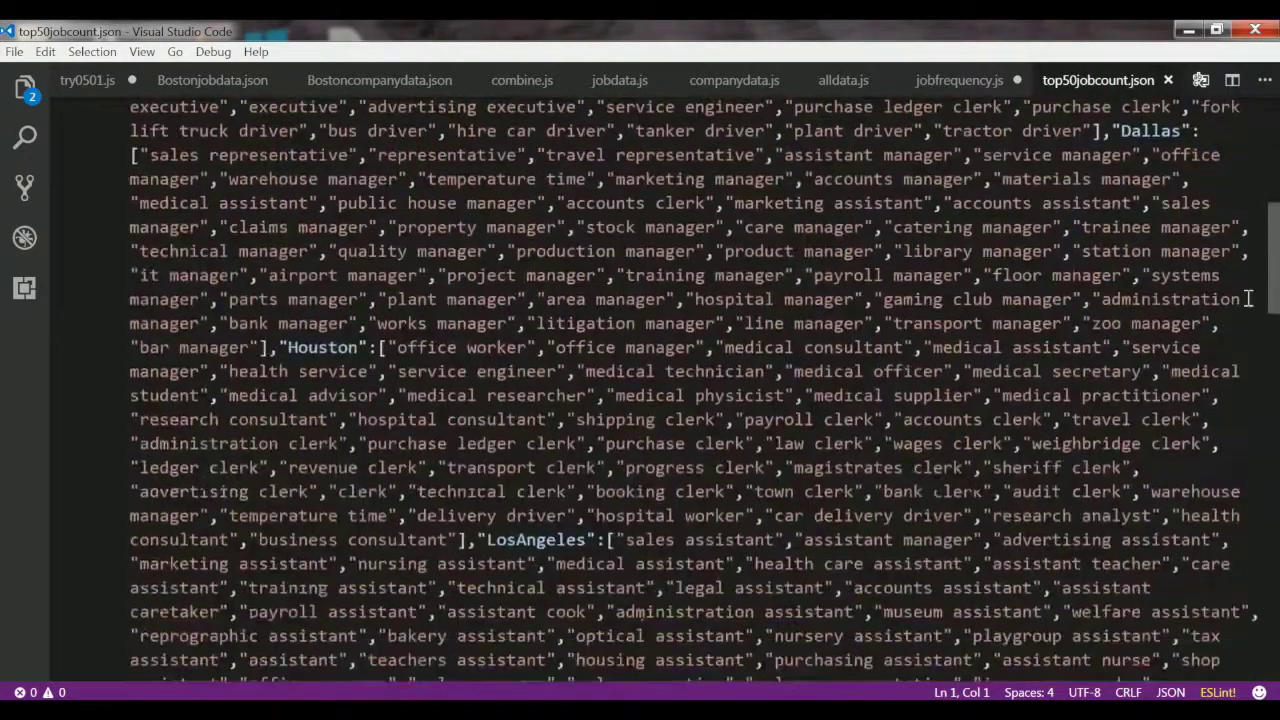
scroll(1248, 299, down, 6)
scroll(1240, 355, down, 1)
scroll(1230, 380, down, 5)
scroll(1210, 470, down, 6)
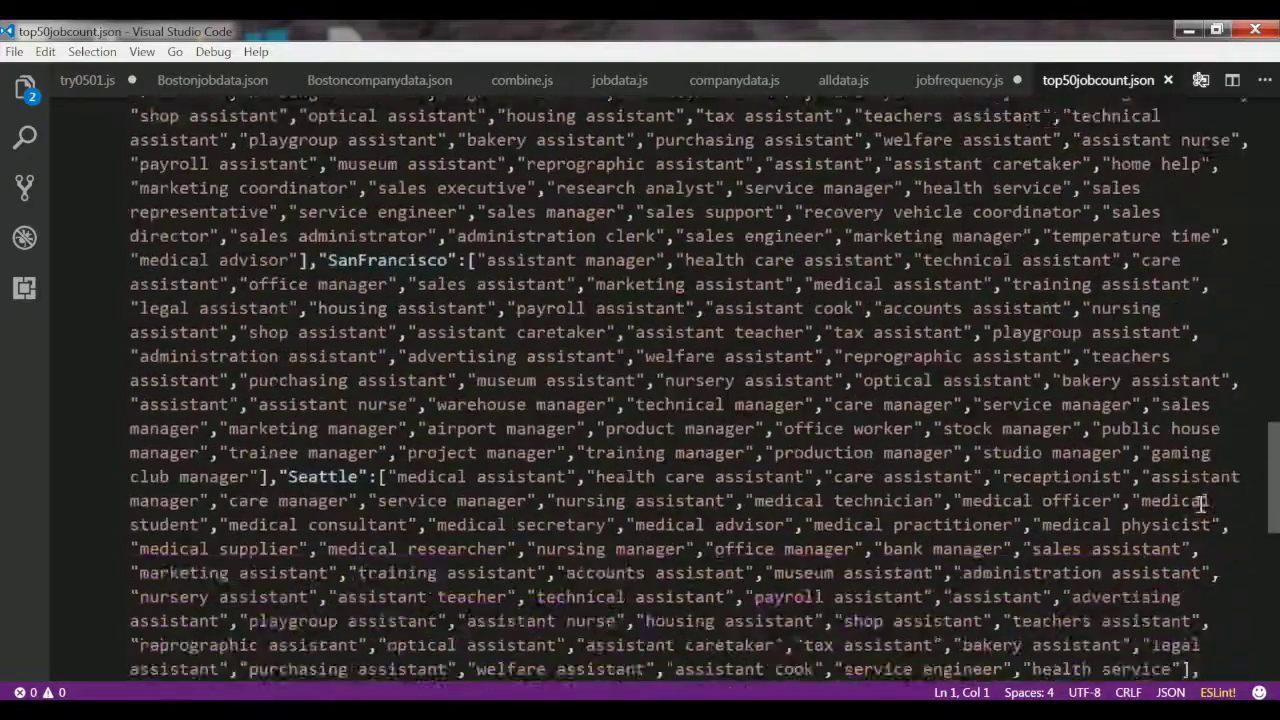
scroll(1180, 560, down, 5)
scroll(1163, 626, down, 3)
- Dismiss an editing context menu and view Bostoncompanydata.json's company job counts
right_click(1163, 628)
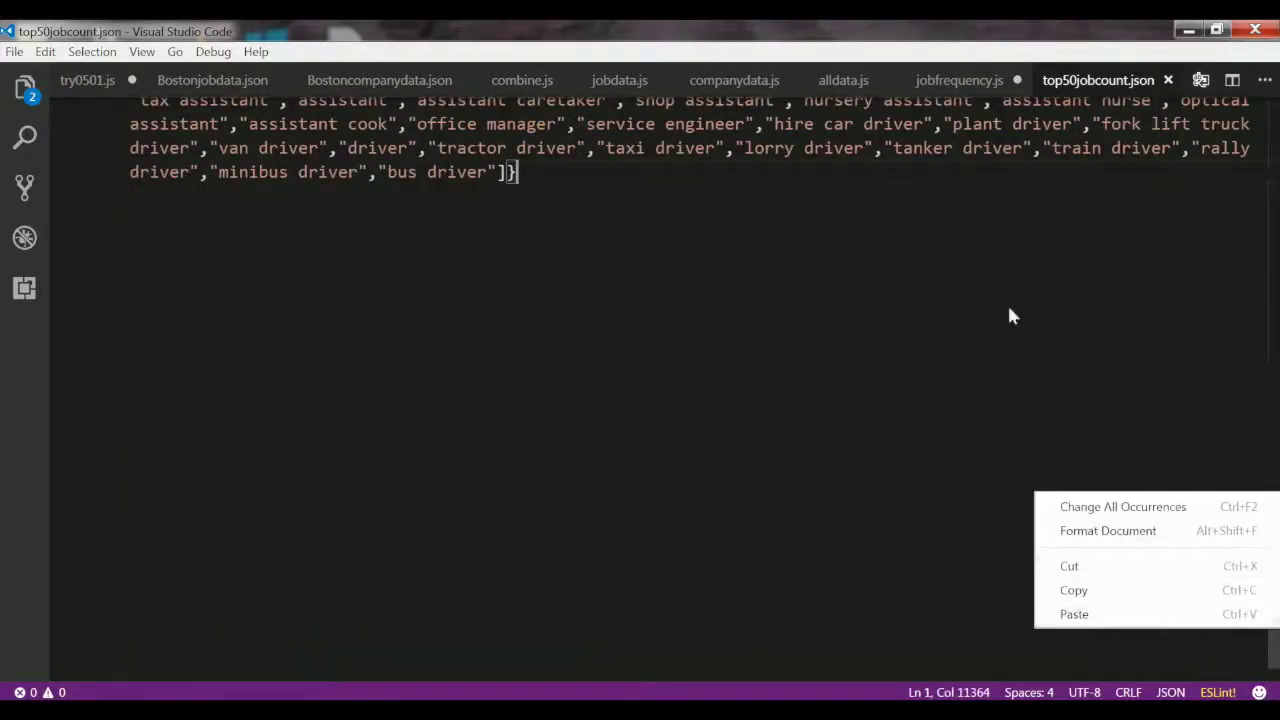
click(285, 82)
click(380, 80)
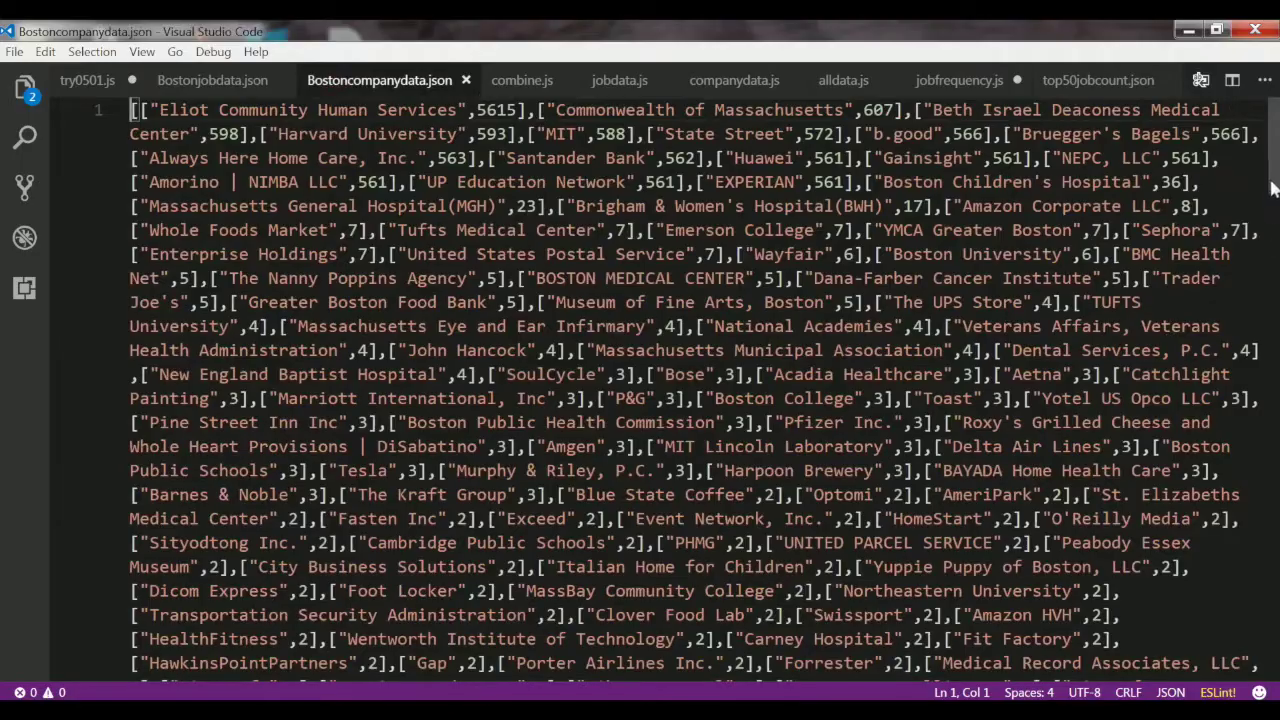
- Finish Bostoncompanydata.json, then read companydata.js's per-city company job counts from the top
drag(1275, 180, 1205, 570)
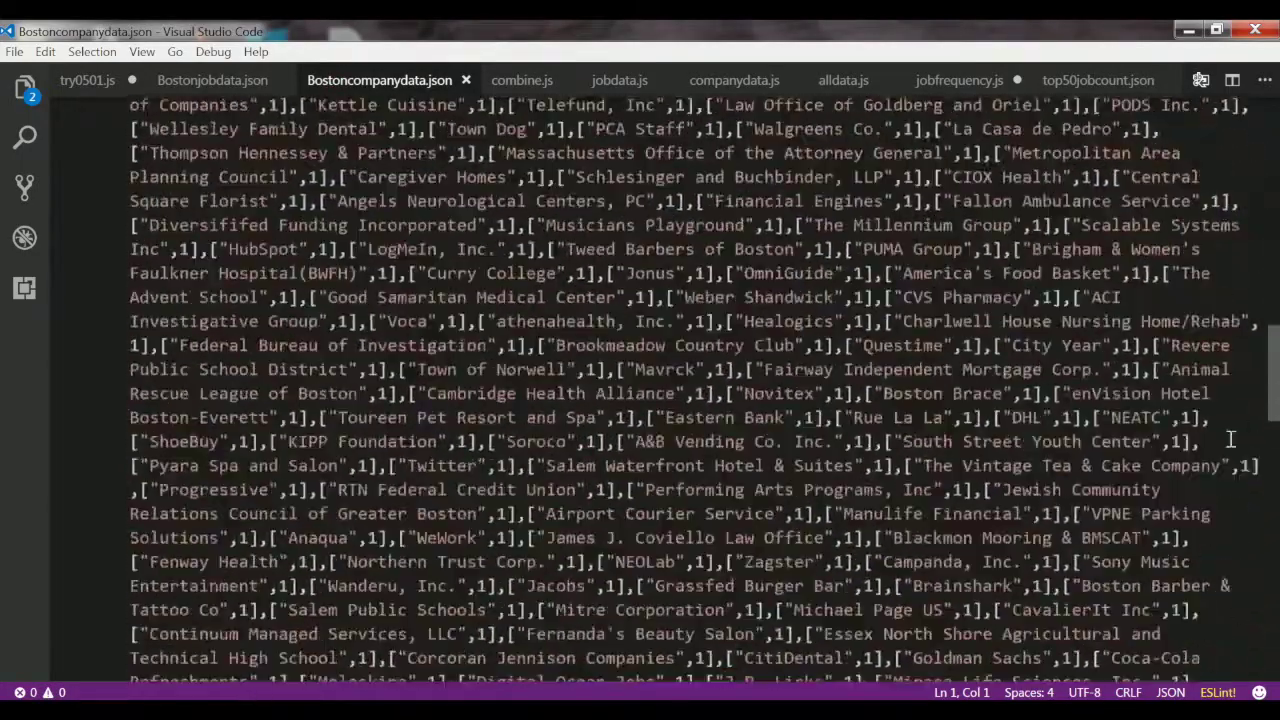
scroll(1205, 570, down, 5)
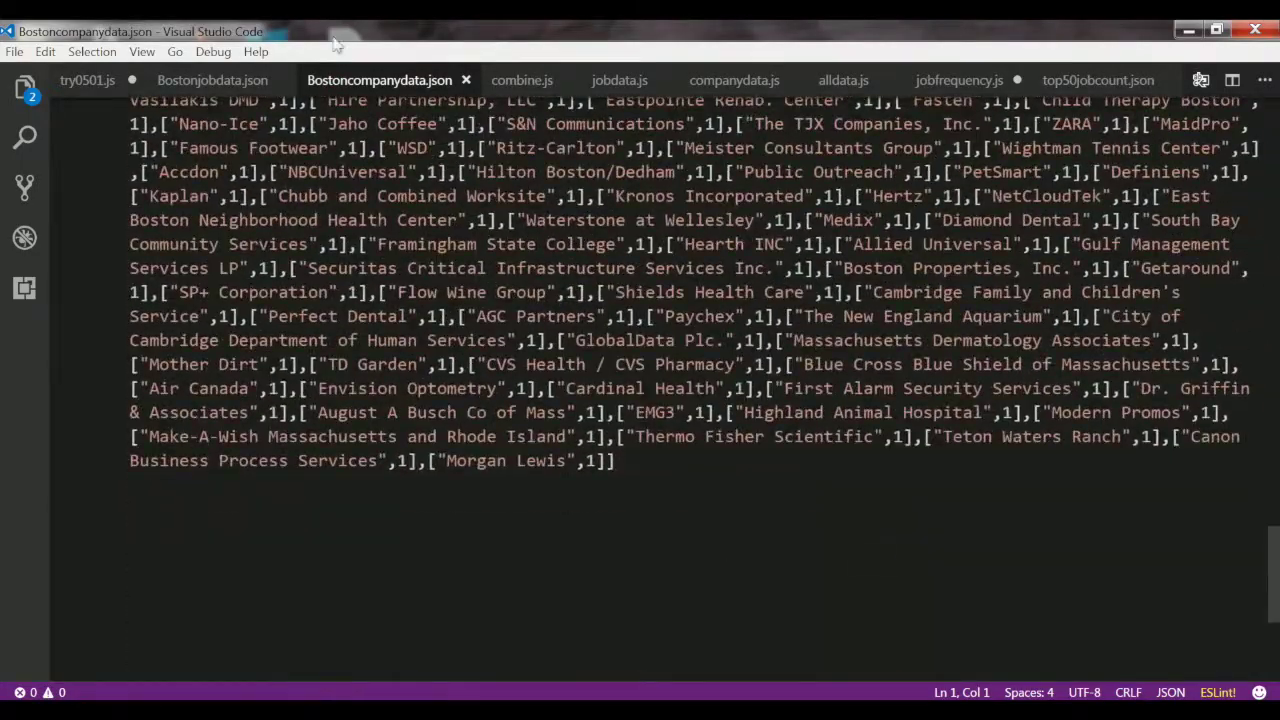
click(734, 80)
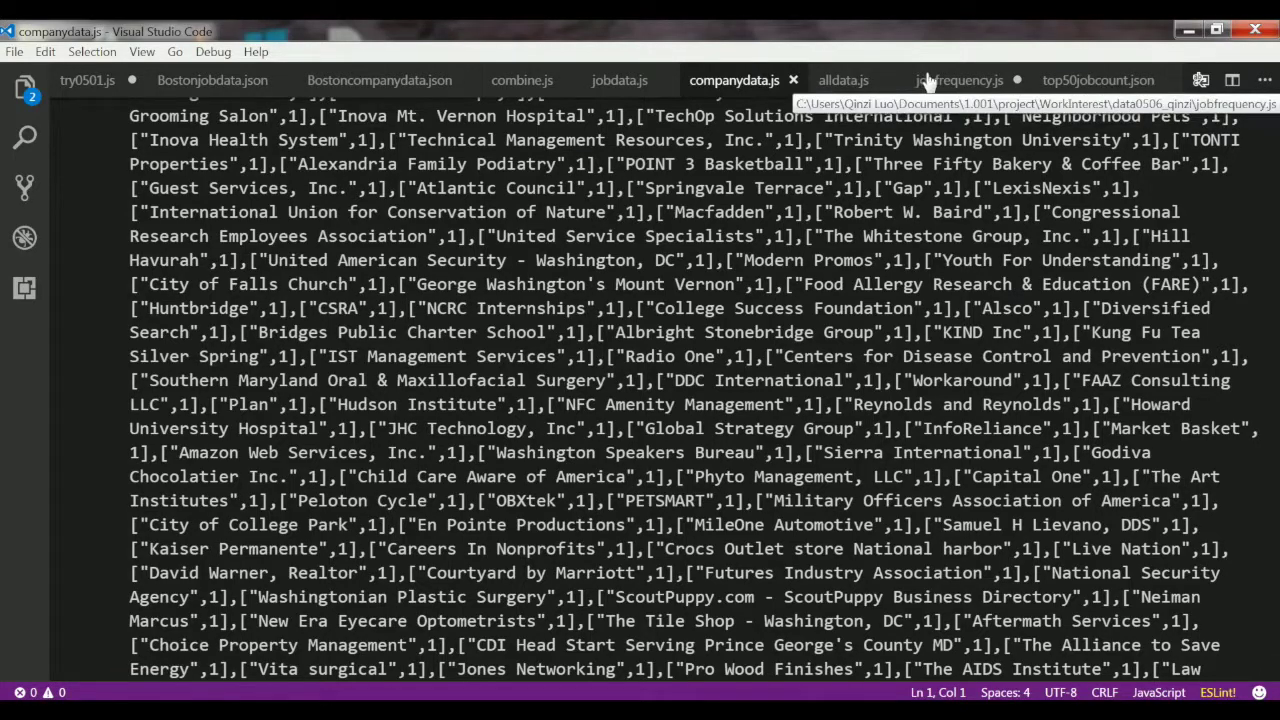
click(619, 80)
click(723, 86)
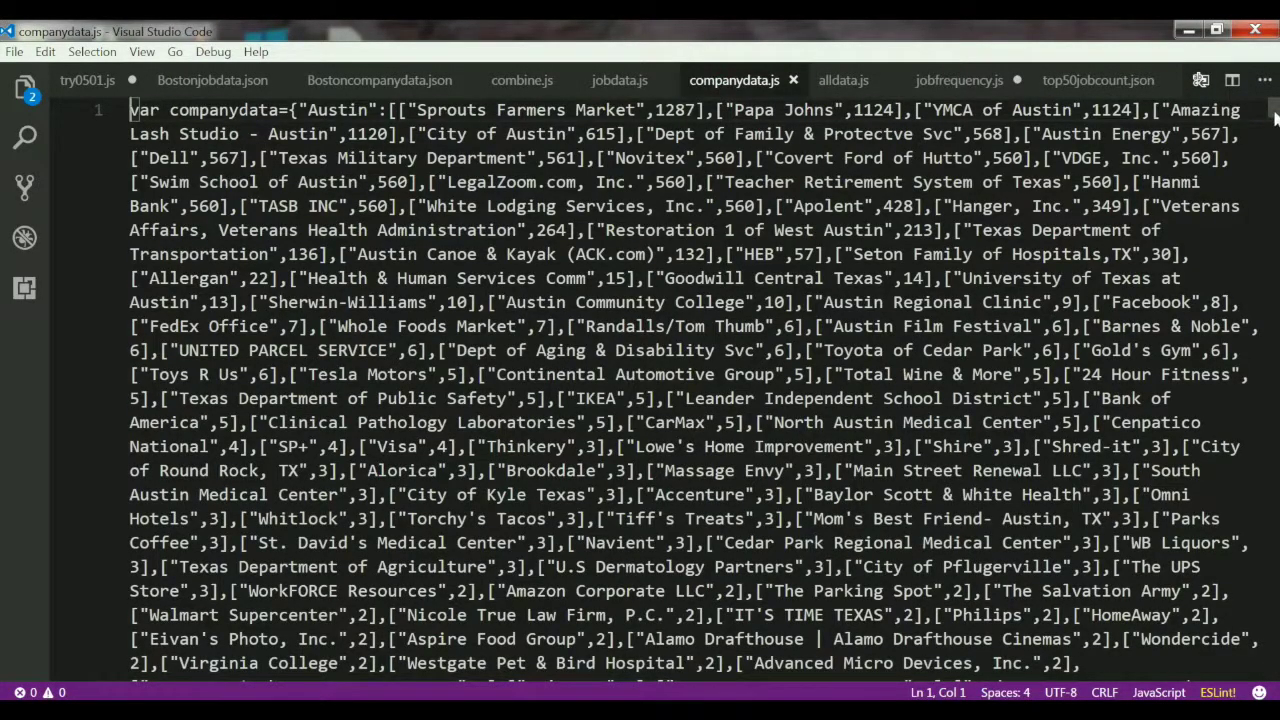
mouse_move(1275, 118)
mouse_down()
mouse_move(1247, 483)
mouse_move(1257, 685)
mouse_up()
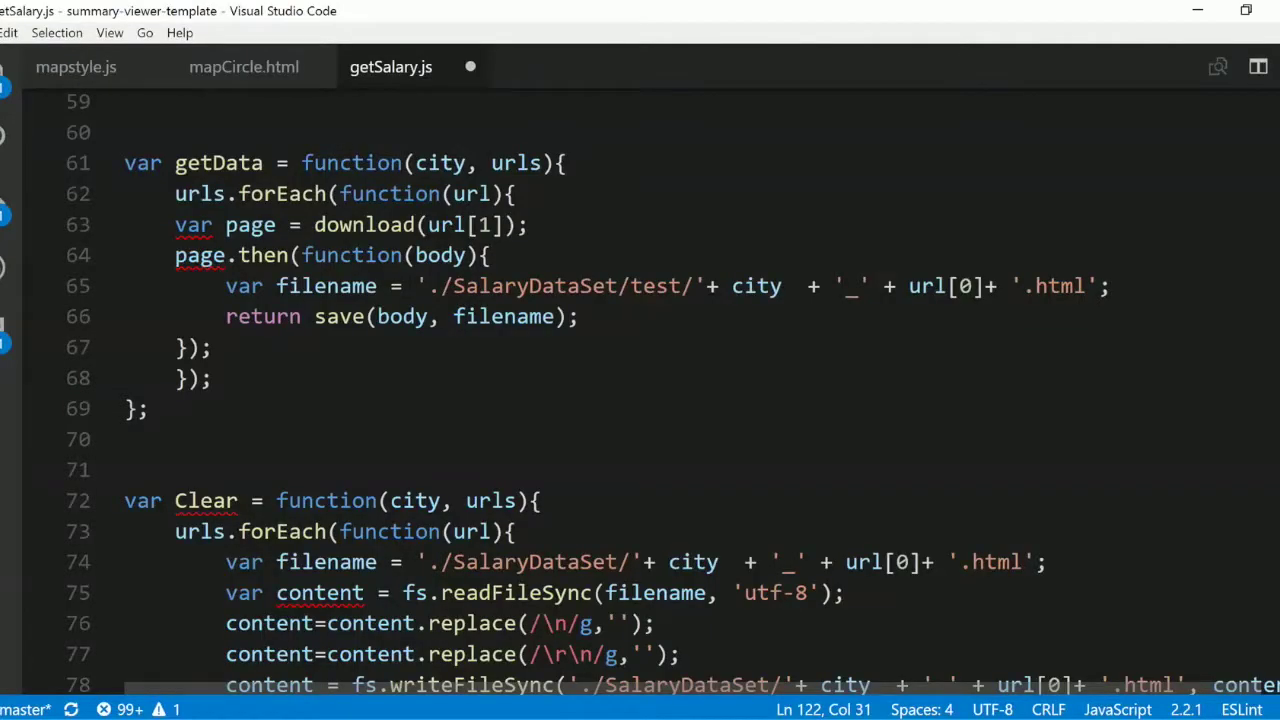
- Read through getSalary.js's getData and Clear salary-scraping functions
scroll(640, 390, down, 1)
scroll(640, 390, down, 1)
scroll(640, 390, down, 1)
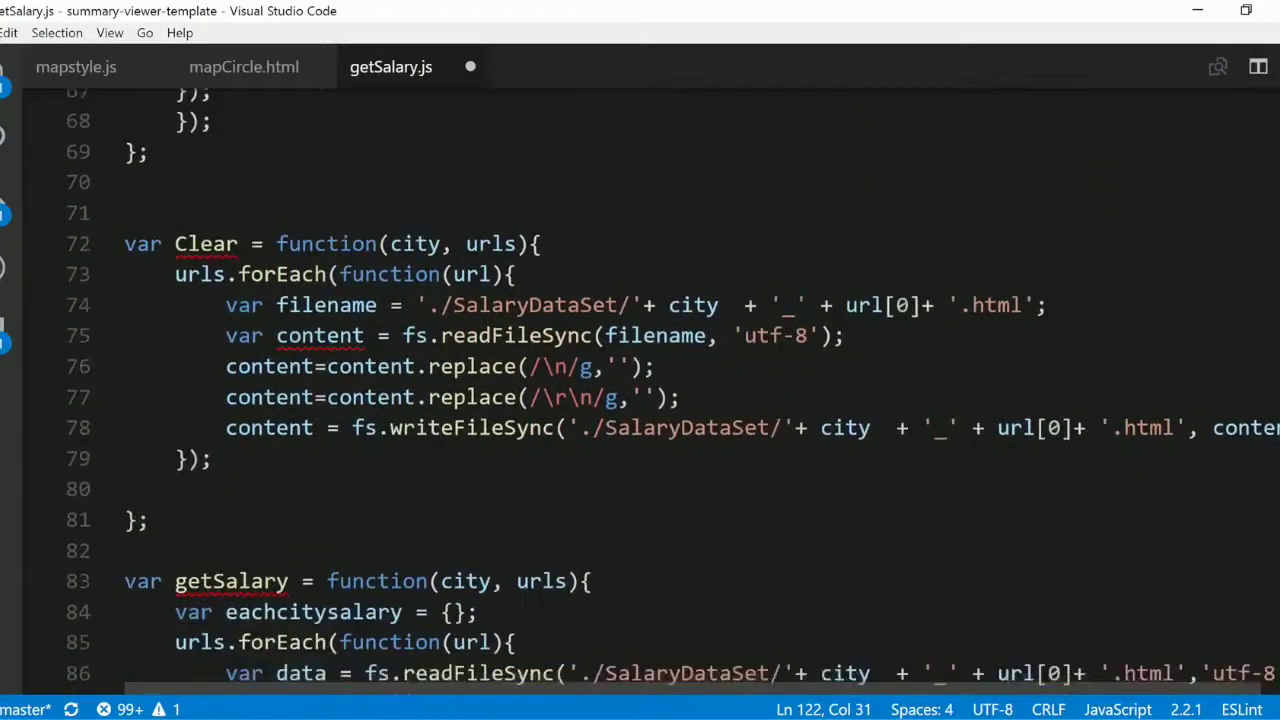
scroll(640, 390, down, 2)
scroll(640, 390, down, 1)
scroll(640, 390, down, 1)
scroll(640, 390, down, 1)
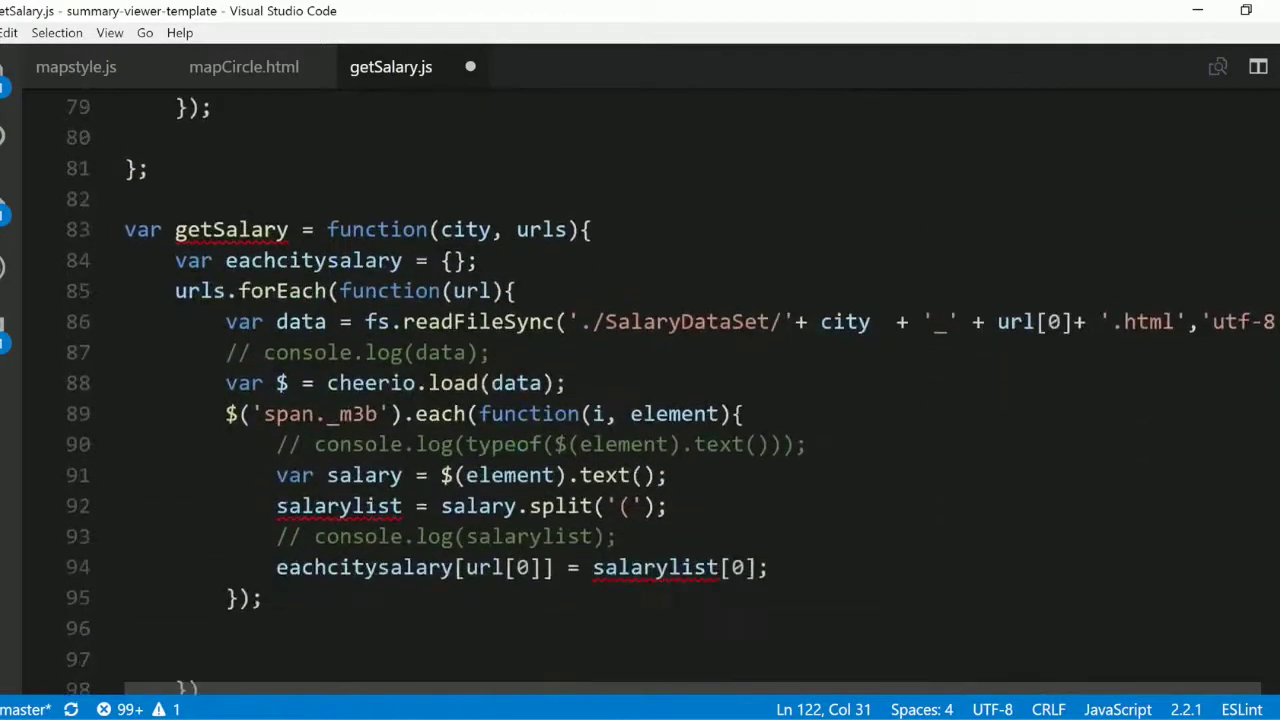
scroll(640, 390, down, 1)
scroll(640, 390, down, 2)
scroll(640, 390, down, 1)
scroll(640, 390, down, 3)
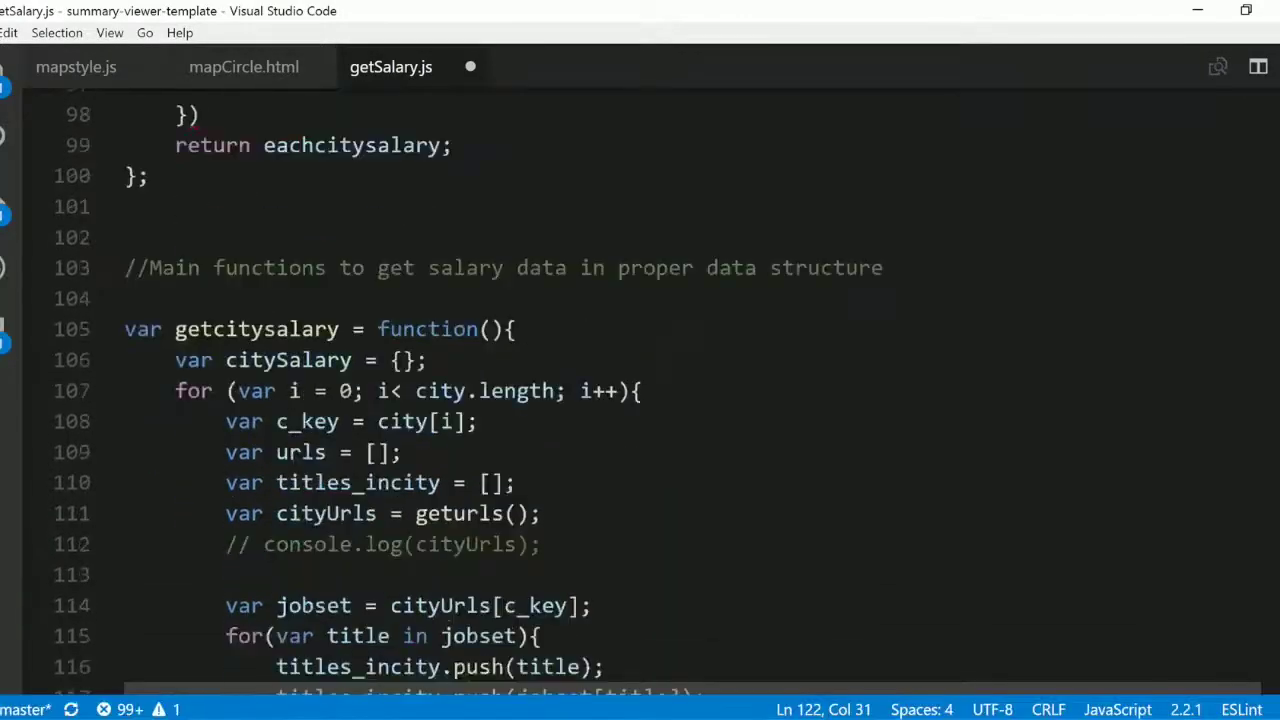
scroll(640, 390, down, 2)
scroll(640, 390, down, 2)
scroll(640, 390, down, 1)
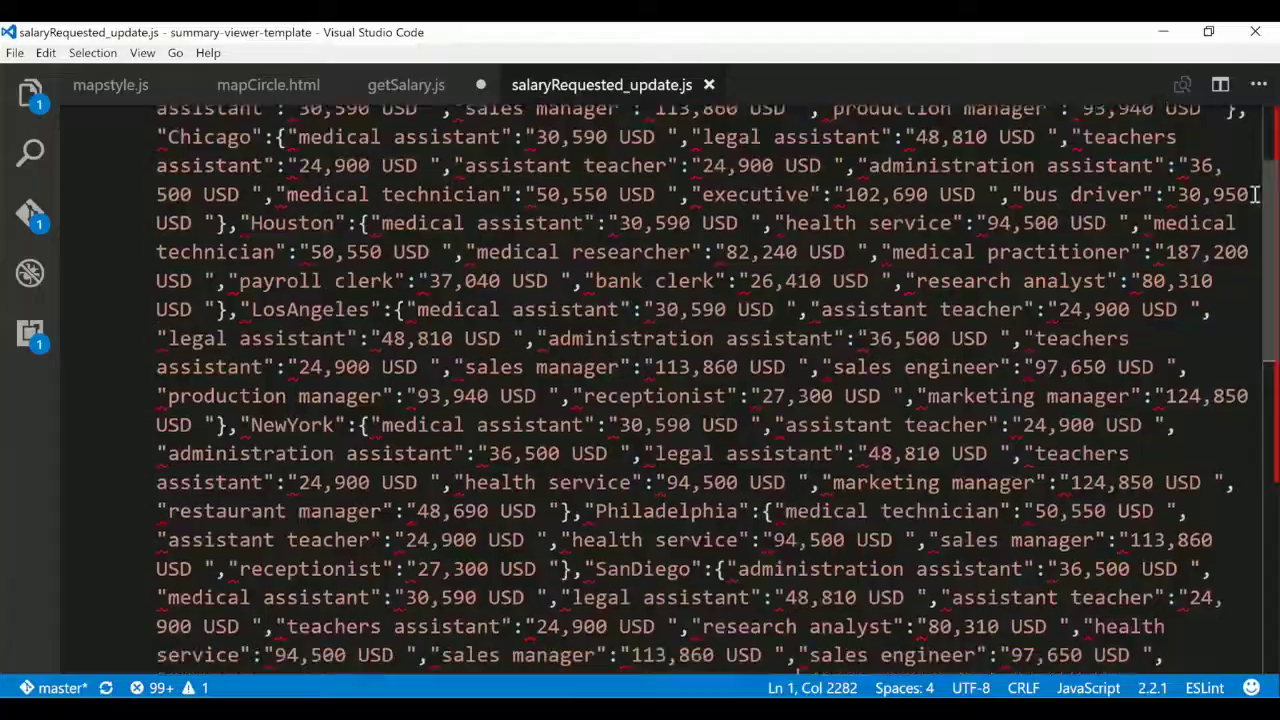
- Scroll the salaryRequested object of top per-city job salaries in salaryRequested_update.js
scroll(1100, 300, down, 2)
scroll(1000, 350, down, 2)
scroll(900, 400, down, 1)
mouse_move(715, 429)
mouse_down()
mouse_move(845, 447)
mouse_move(1088, 431)
mouse_up()
scroll(1063, 441, up, 5)
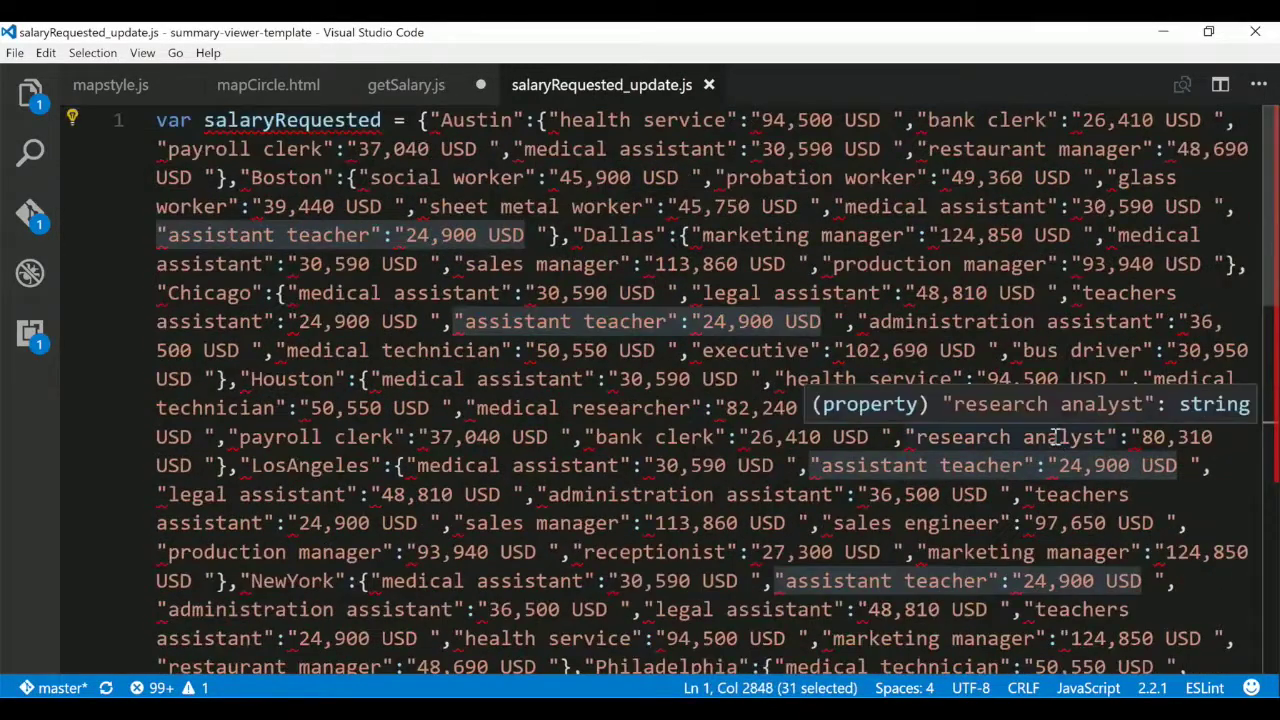
scroll(1055, 440, down, 5)
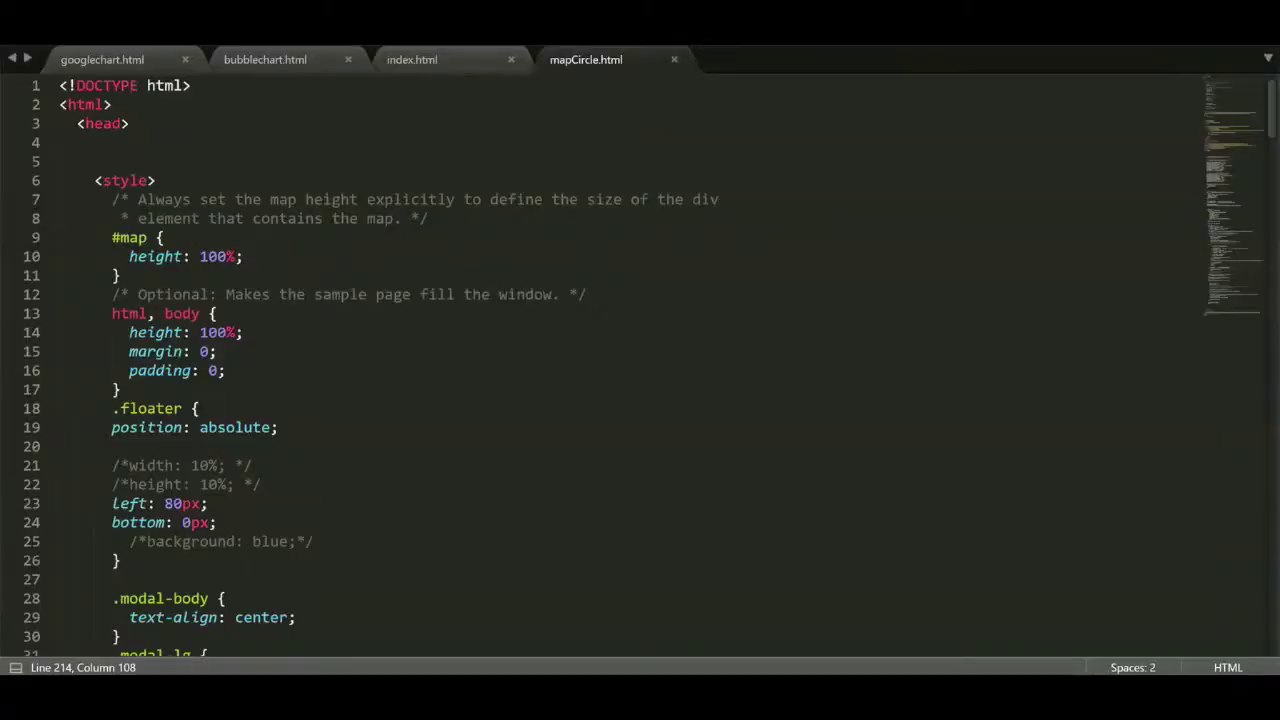
mouse_move(1273, 110)
mouse_down()
mouse_move(1245, 300)
mouse_move(1225, 318)
mouse_move(1204, 386)
mouse_move(1204, 478)
mouse_up()
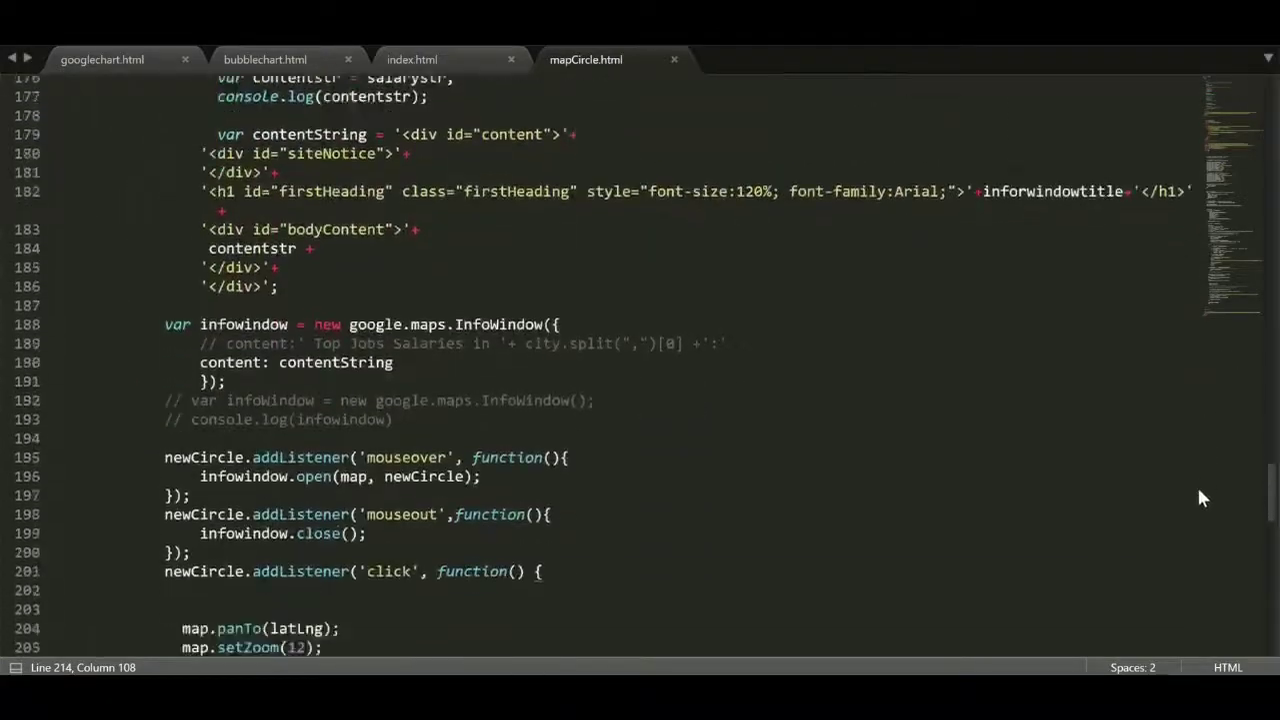
scroll(1201, 497, down, 3)
scroll(1194, 514, down, 5)
scroll(1189, 537, down, 3)
scroll(1183, 557, down, 2)
scroll(1180, 570, up, 2)
scroll(1178, 550, up, 4)
scroll(1186, 515, up, 5)
scroll(1195, 485, up, 4)
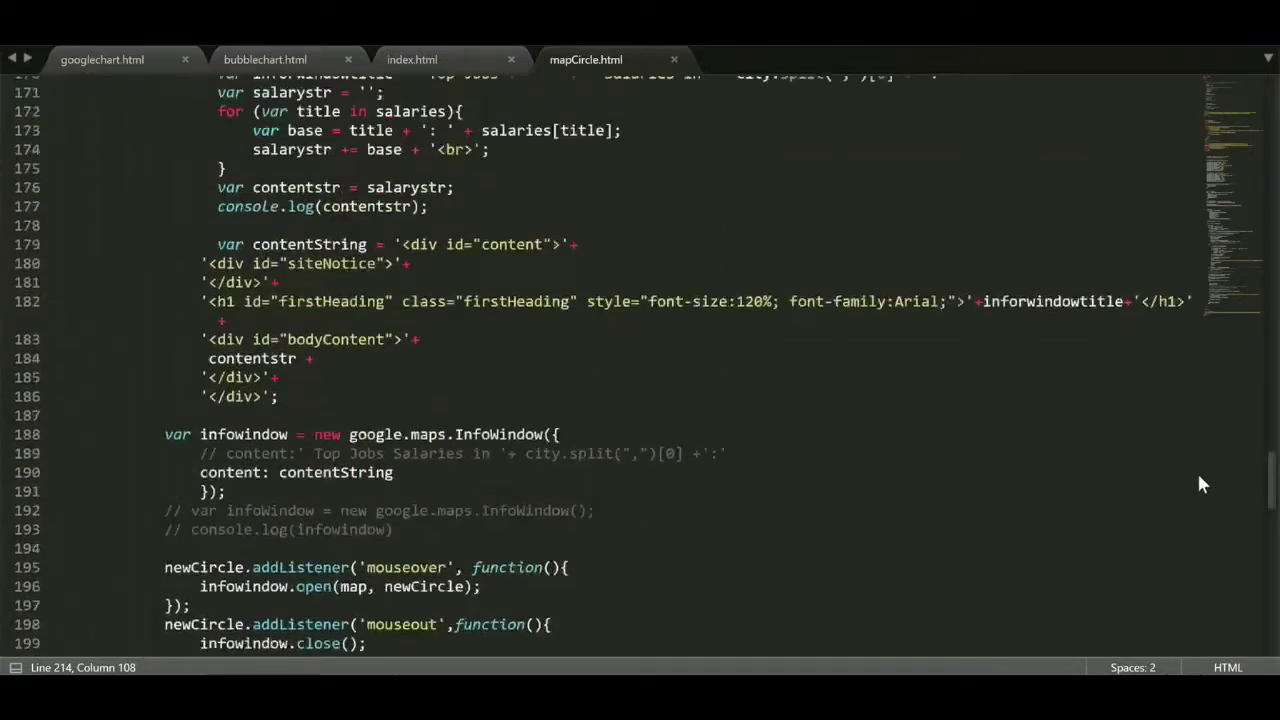
scroll(1201, 470, up, 3)
scroll(1200, 455, up, 1)
scroll(1200, 450, up, 2)
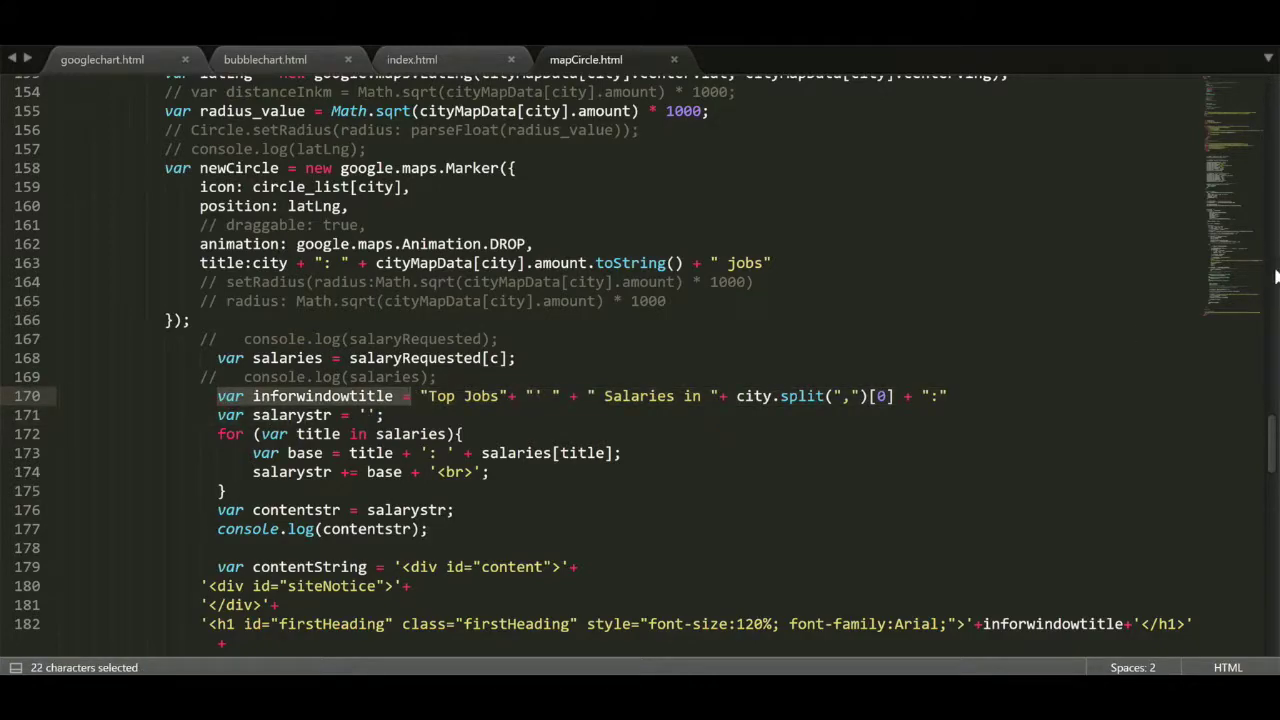
drag(1275, 437, 1272, 192)
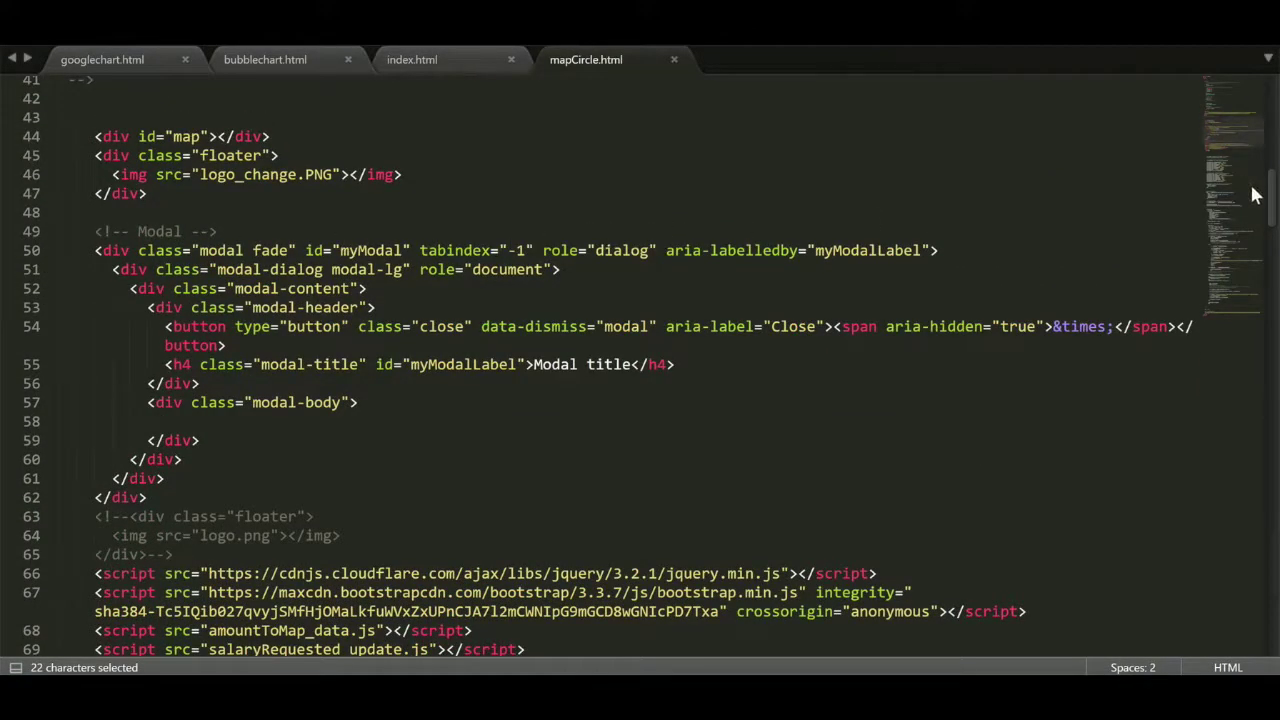
mouse_move(1276, 192)
mouse_down()
mouse_move(1244, 423)
mouse_move(1246, 541)
mouse_up()
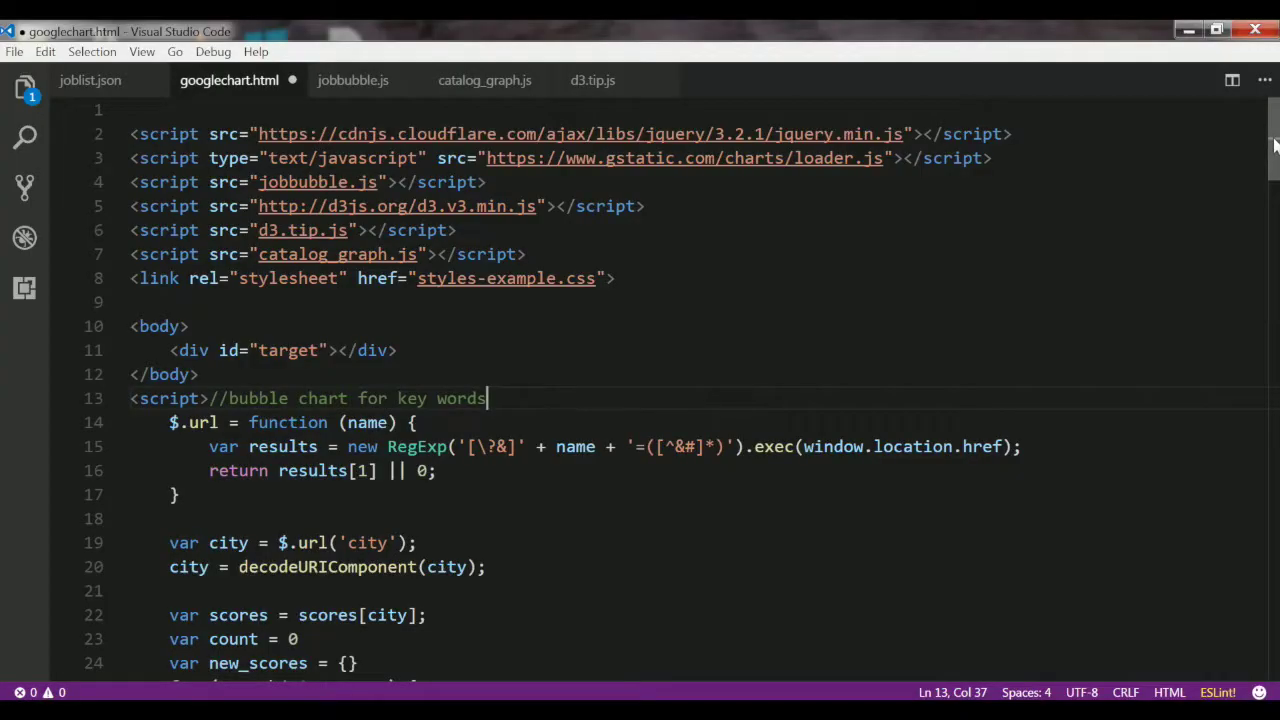
drag(1273, 145, 1273, 187)
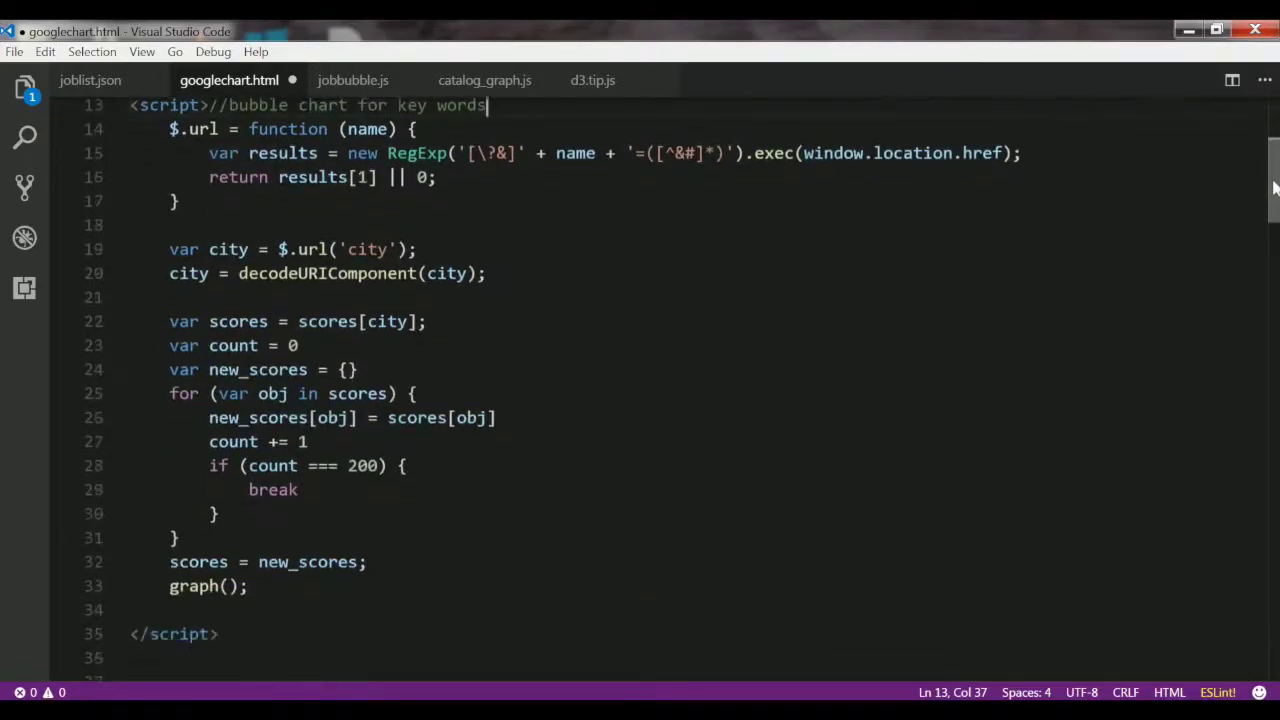
key(ctrl+Tab)
drag(1273, 118, 1242, 357)
key(ctrl+Tab)
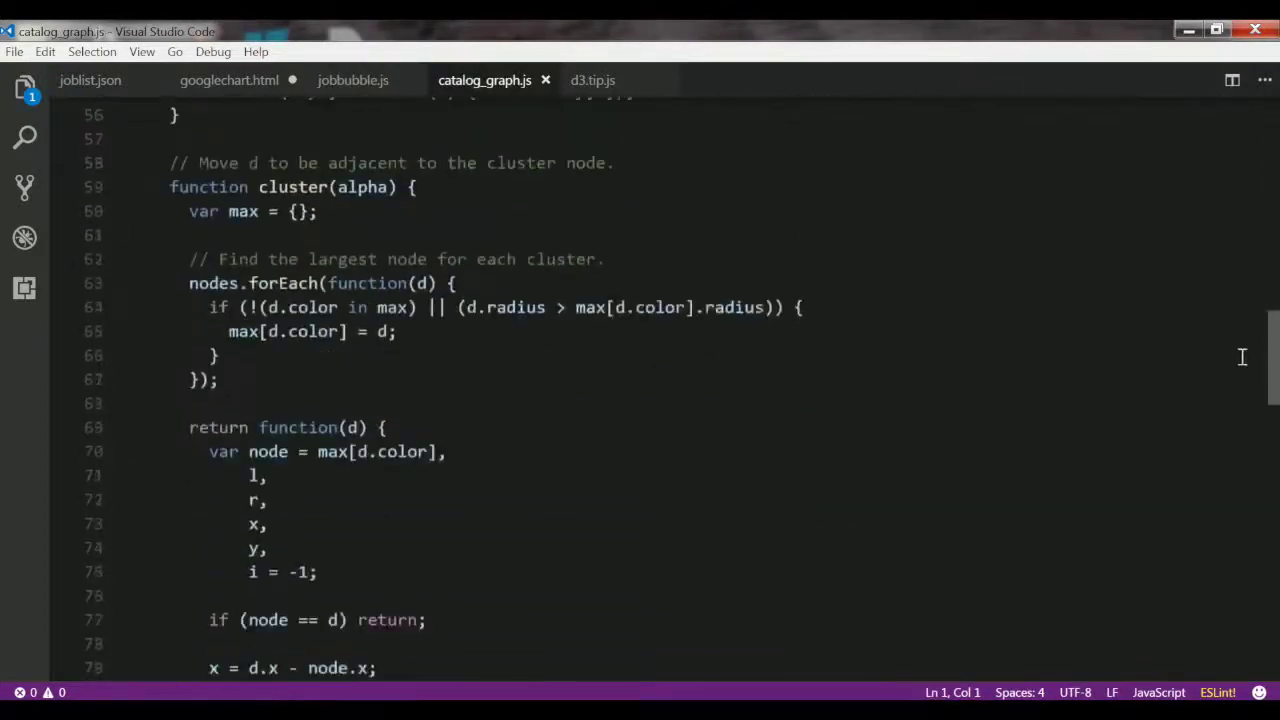
mouse_move(1238, 432)
mouse_down()
mouse_move(1246, 551)
mouse_move(1246, 500)
mouse_up()
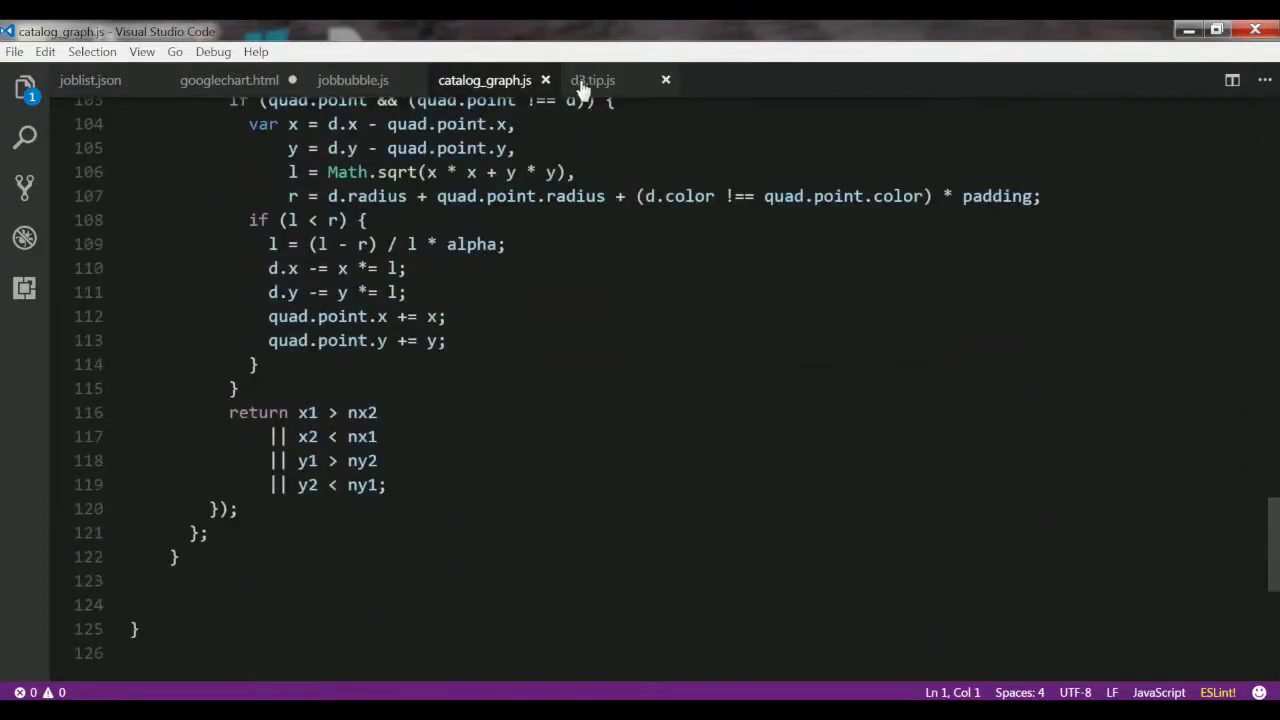
key(ctrl+Tab)
mouse_move(1273, 125)
mouse_down()
mouse_move(1260, 134)
mouse_move(1223, 443)
mouse_move(1229, 629)
mouse_up()
key(ctrl+Tab)
drag(1273, 195, 1272, 234)
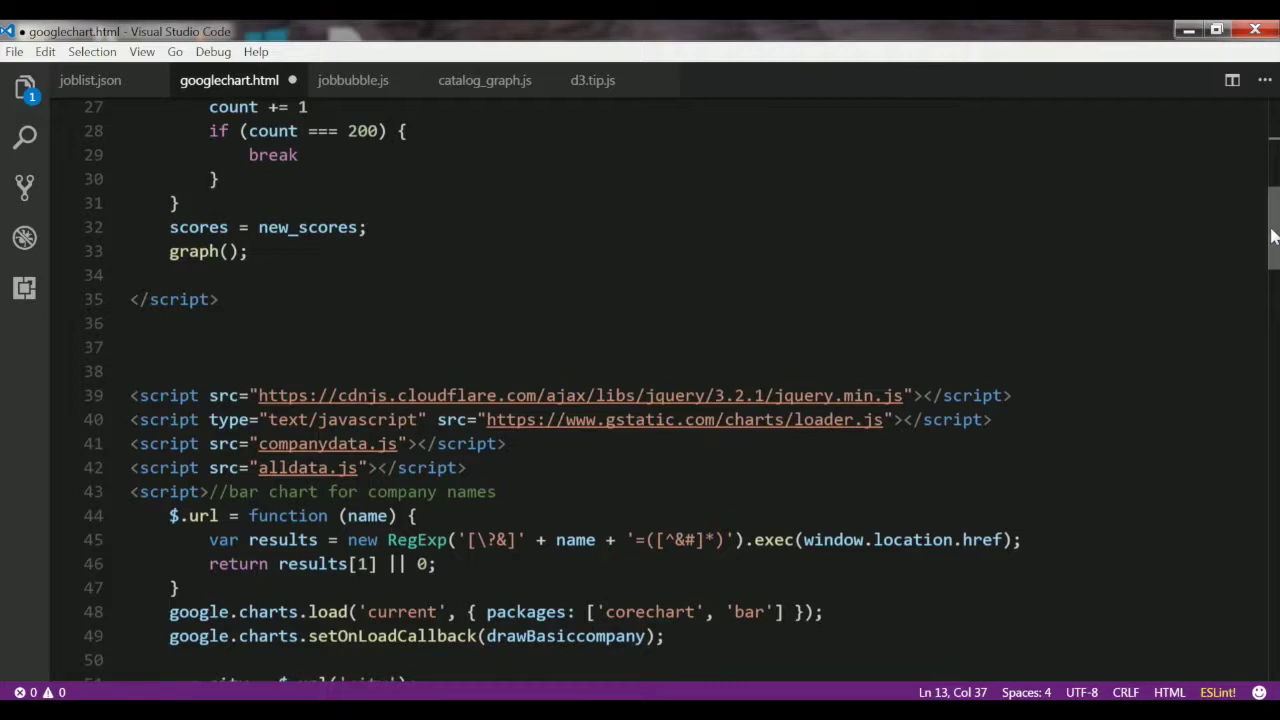
- Scroll googlechart.html down to the company bar chart script
mouse_move(1272, 234)
mouse_down()
mouse_move(1274, 465)
mouse_move(1252, 567)
mouse_up()
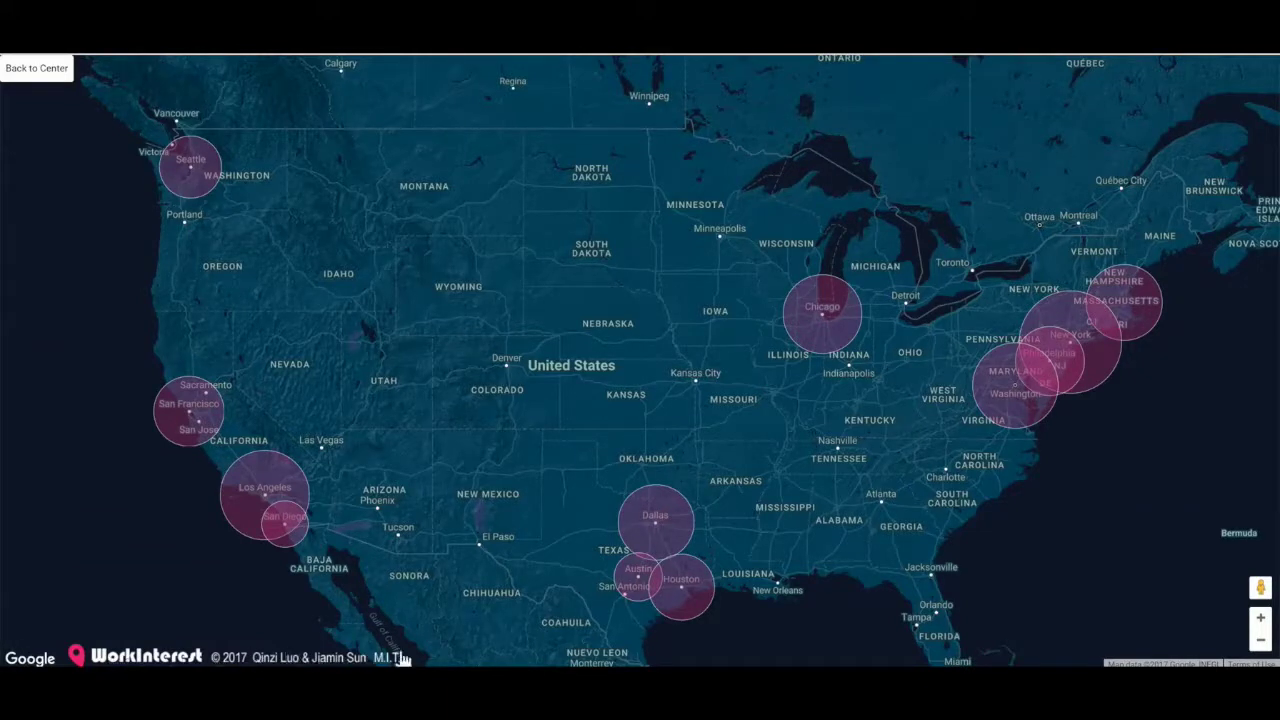
- Pan the map and show top salaries for San Francisco, Los Angeles, San Diego, Dallas, Austin
mouse_move(465, 327)
mouse_down()
mouse_move(526, 323)
mouse_move(554, 283)
mouse_move(491, 309)
mouse_move(373, 304)
mouse_move(363, 346)
mouse_move(491, 331)
mouse_move(460, 328)
mouse_up()
click(188, 405)
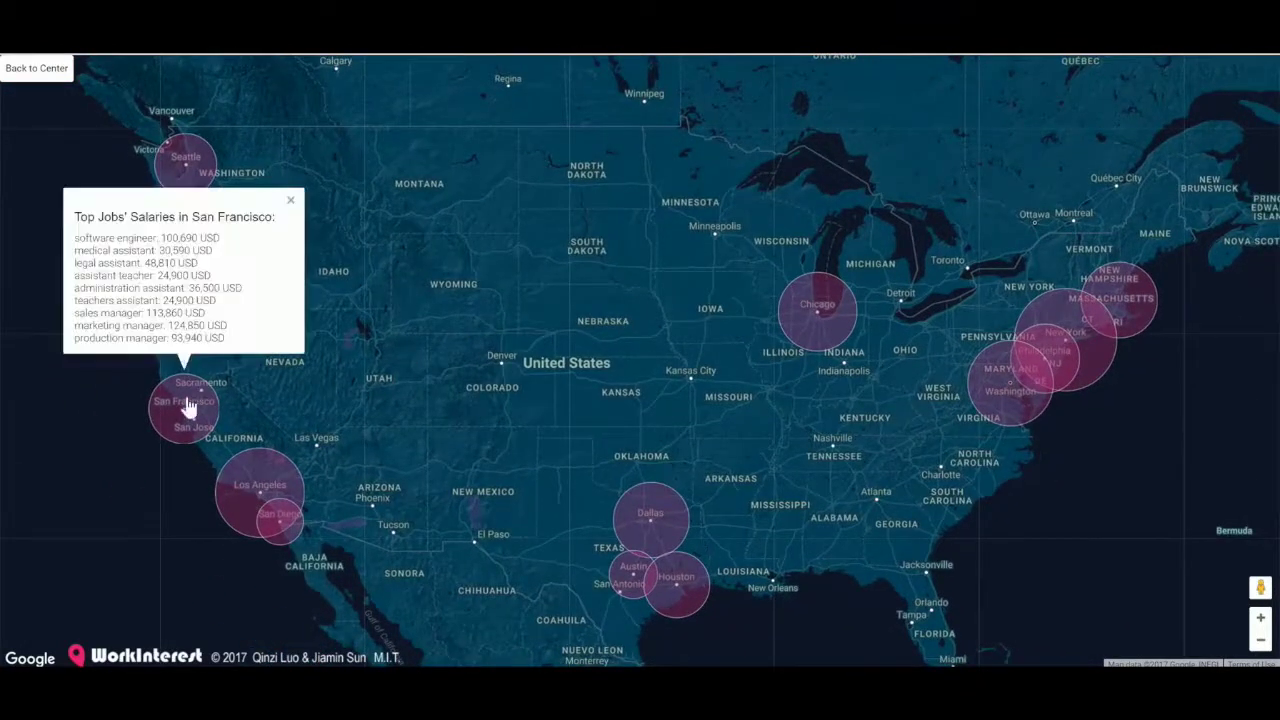
click(258, 485)
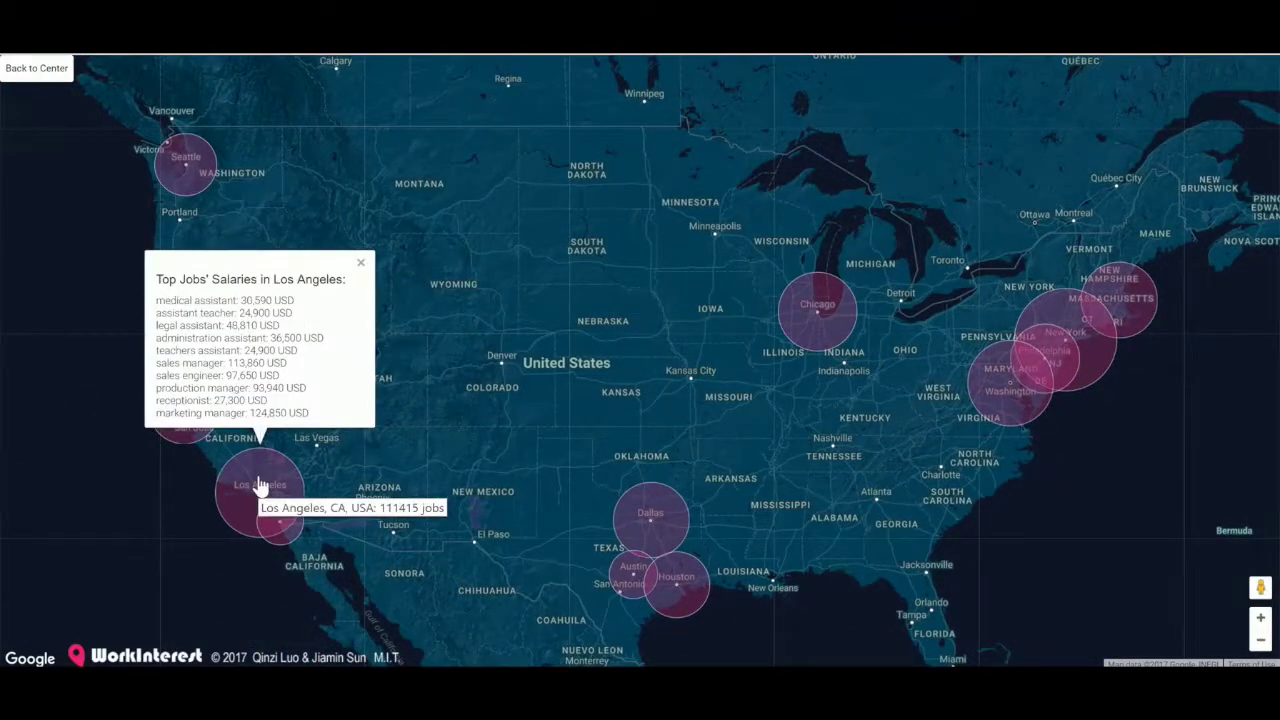
click(290, 525)
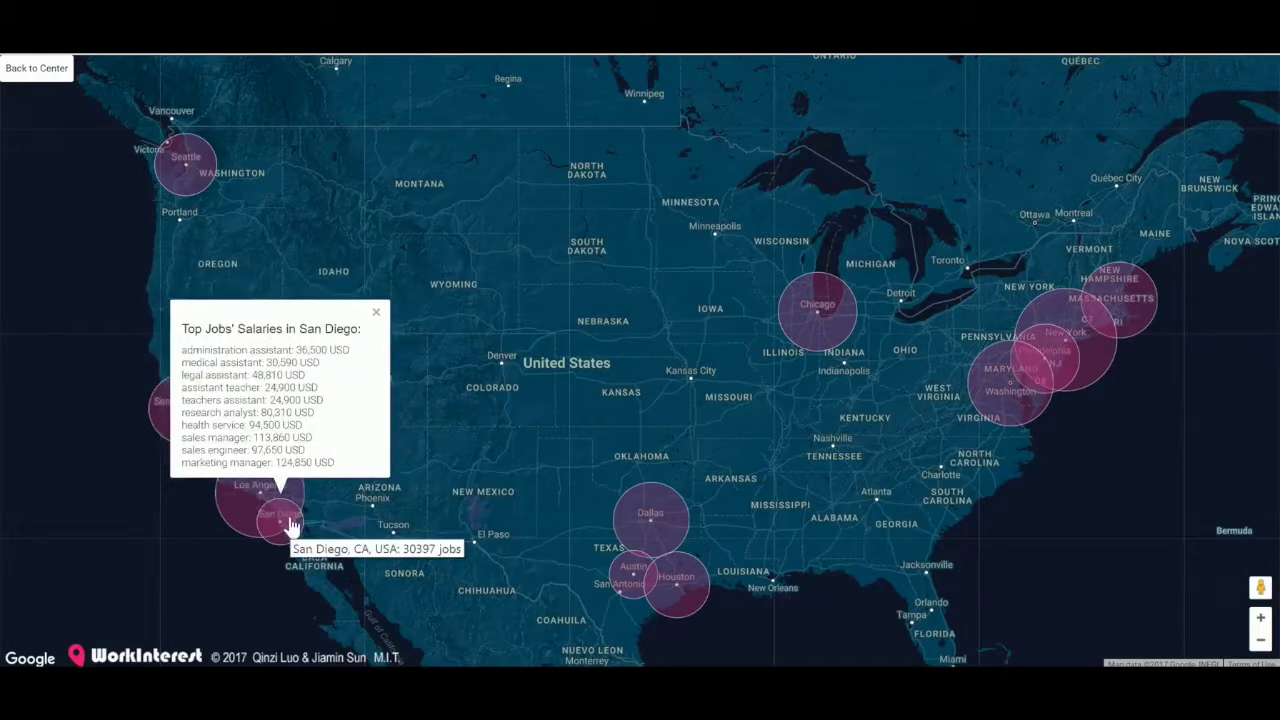
click(674, 525)
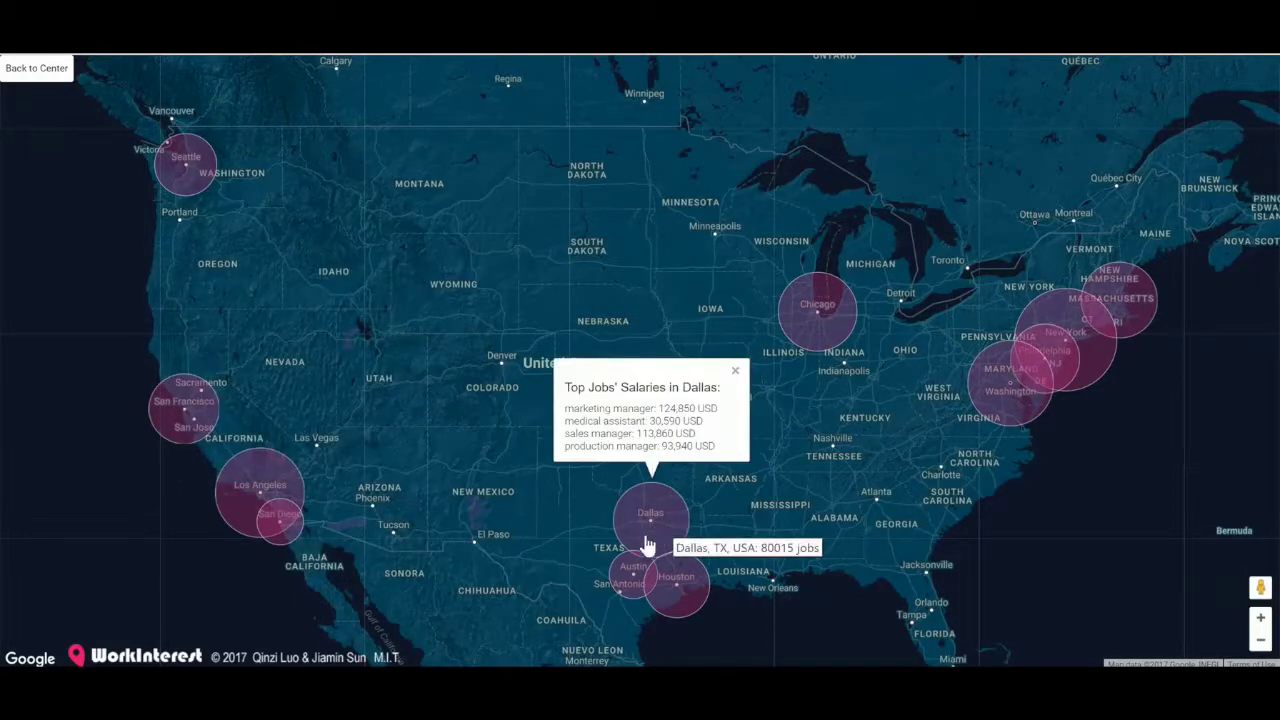
click(630, 585)
- Show Houston, Chicago, Washington, Philadelphia, New York and Boston salaries, opening Boston's bubble chart
click(688, 589)
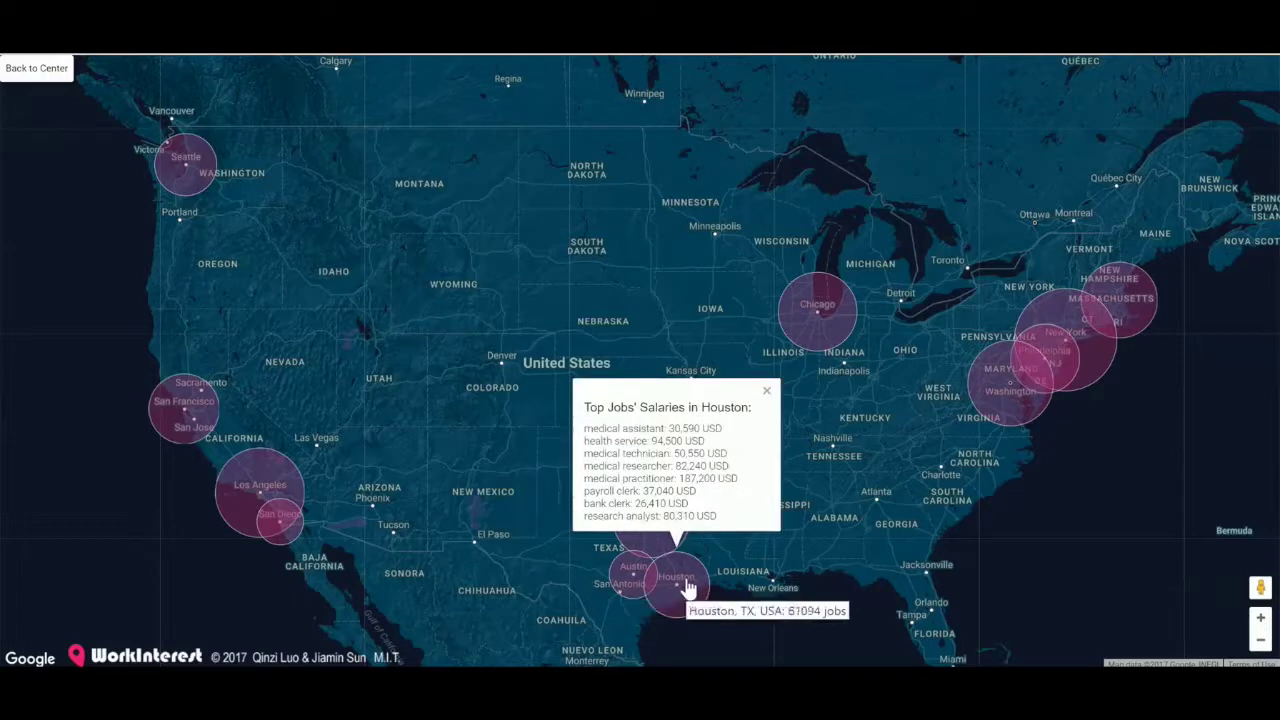
click(834, 343)
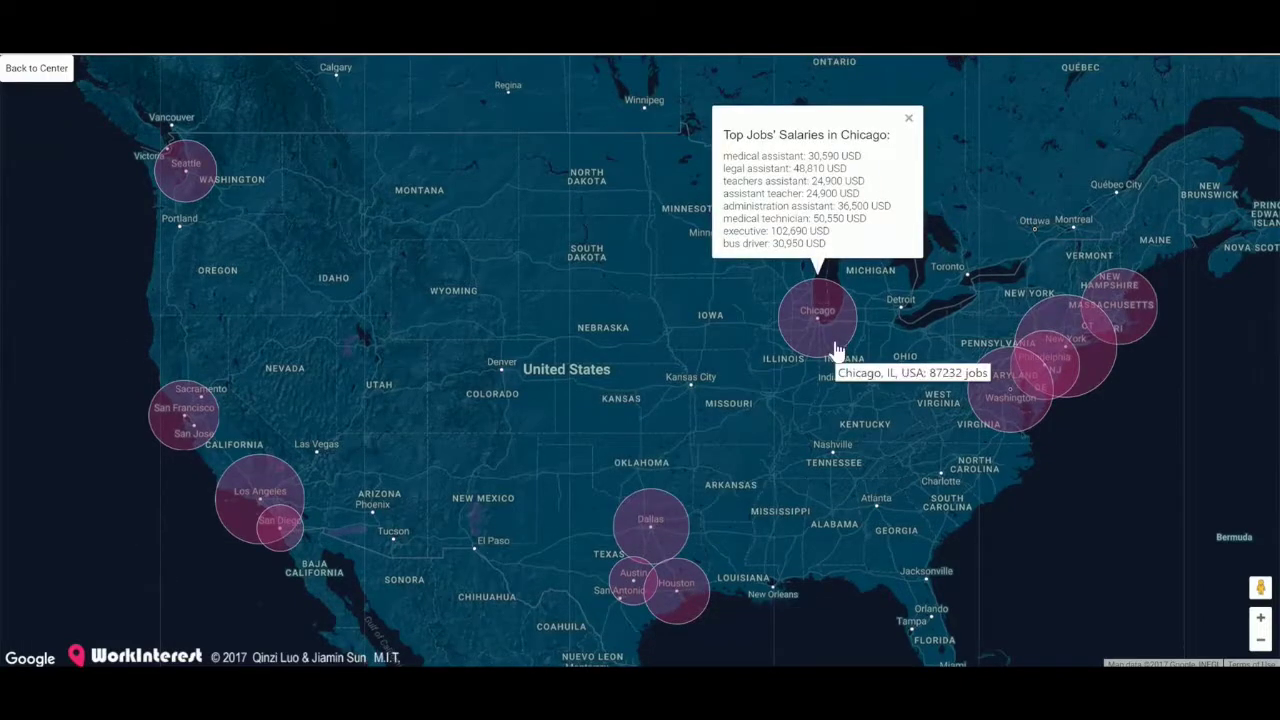
click(1005, 422)
click(1069, 389)
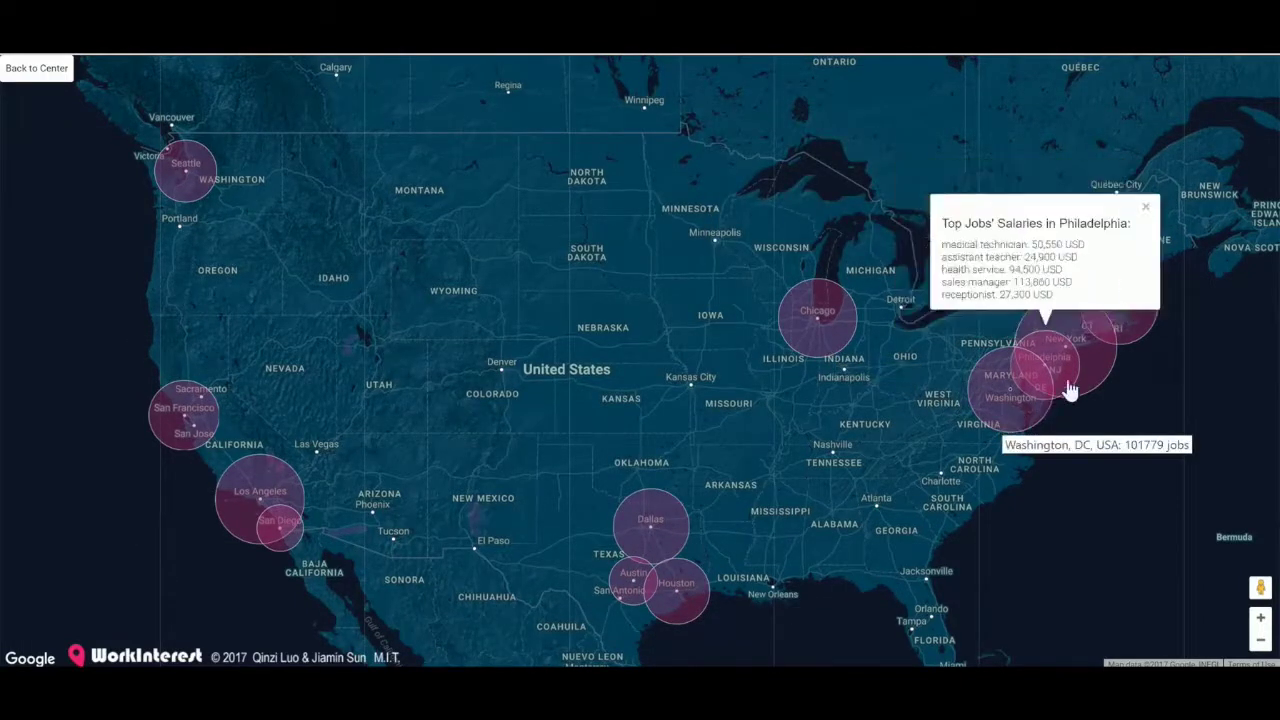
click(1093, 360)
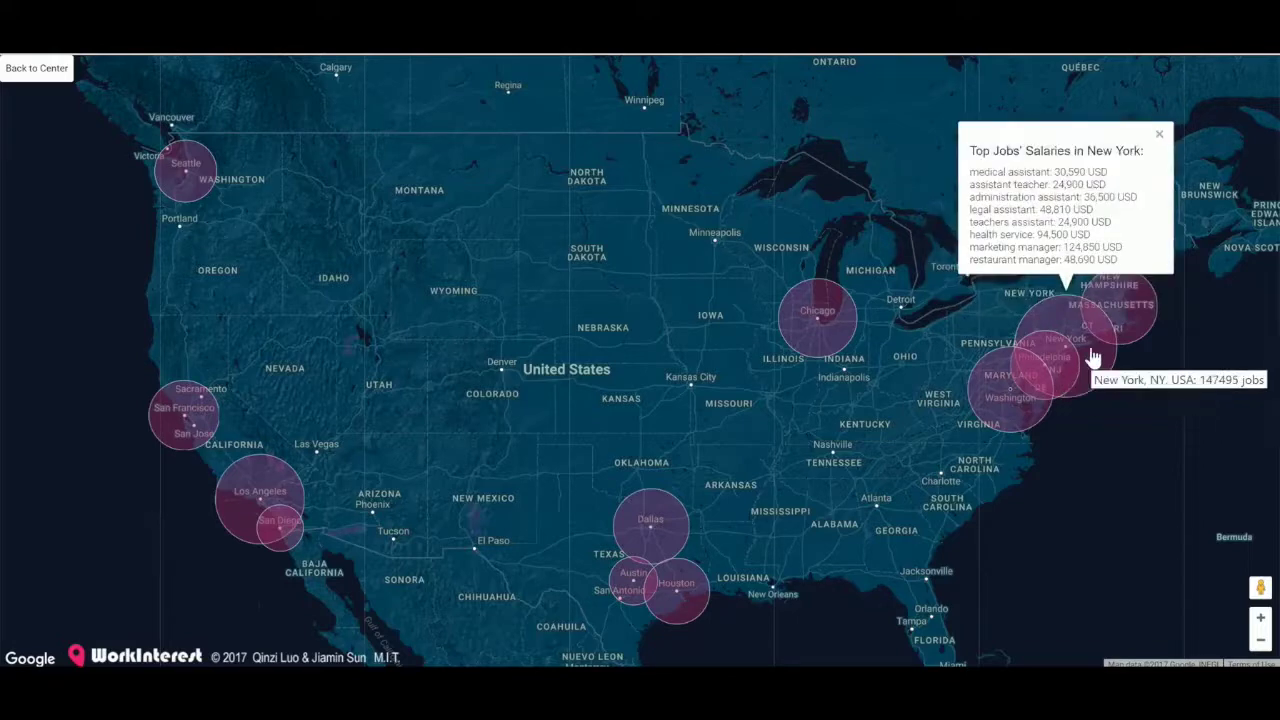
click(1133, 316)
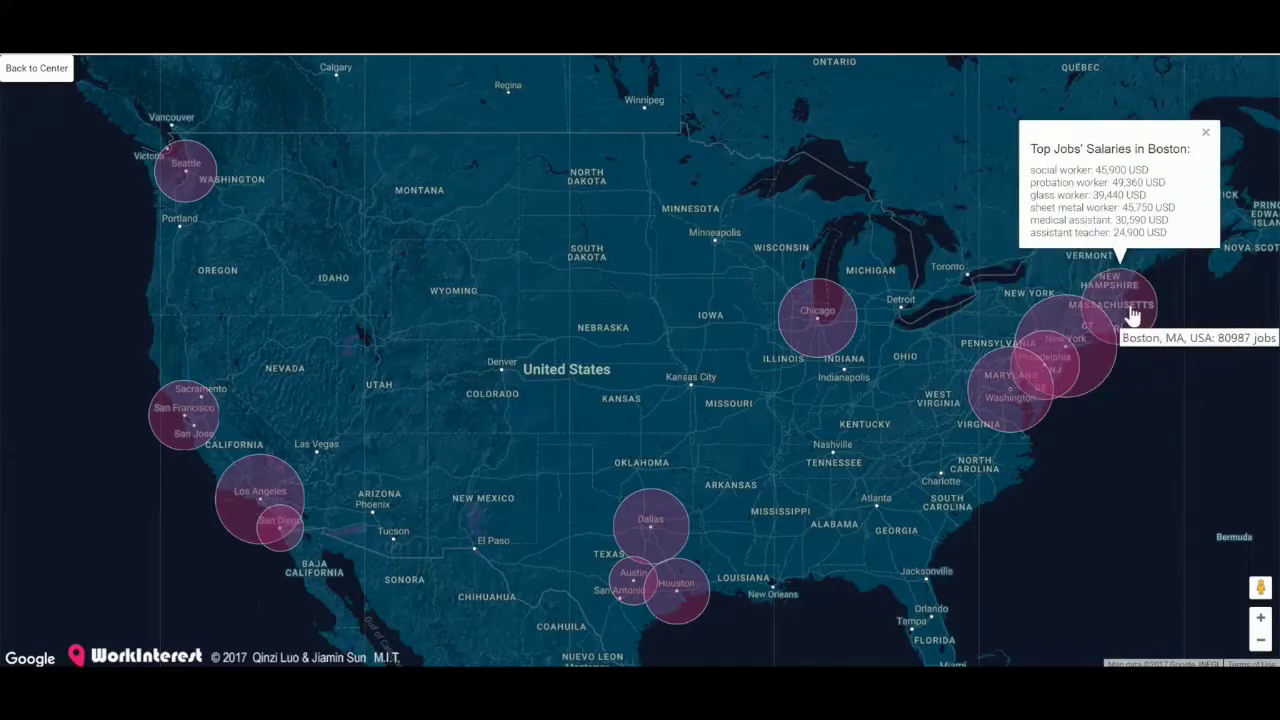
click(1133, 316)
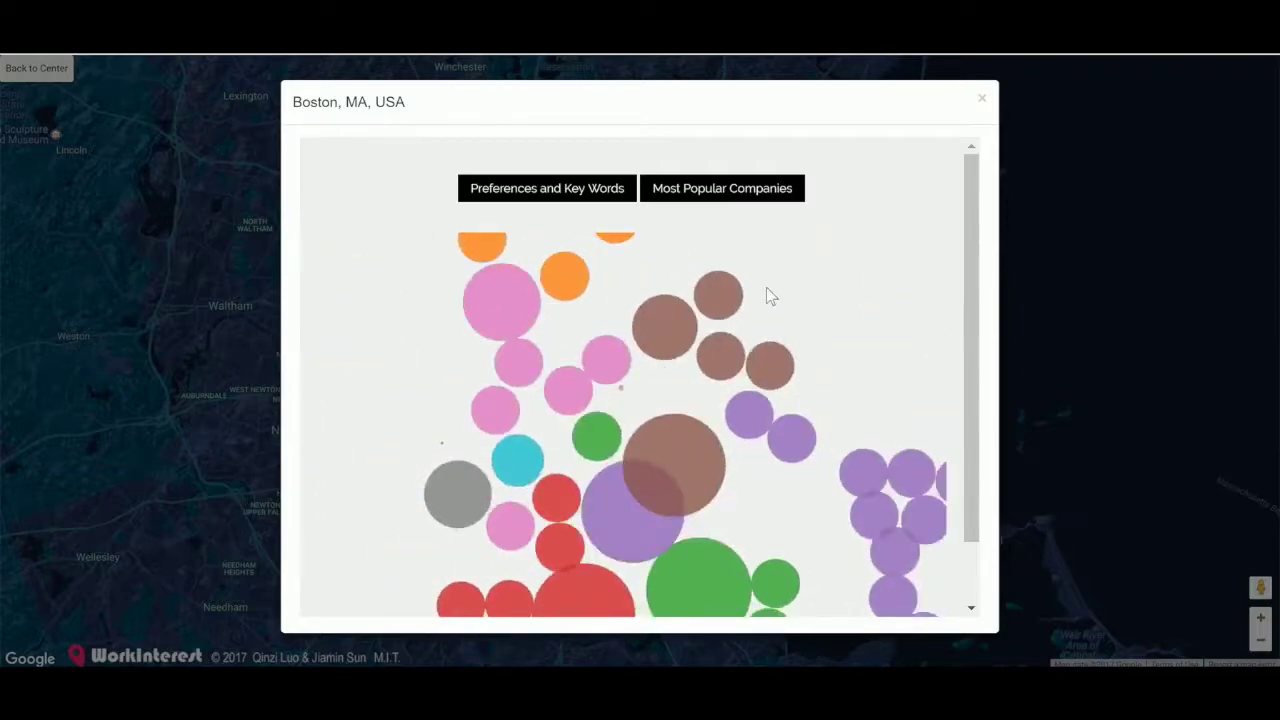
- Show Boston's most popular companies, leading to MIT's Administrative Assistant I posting on Indeed
click(677, 191)
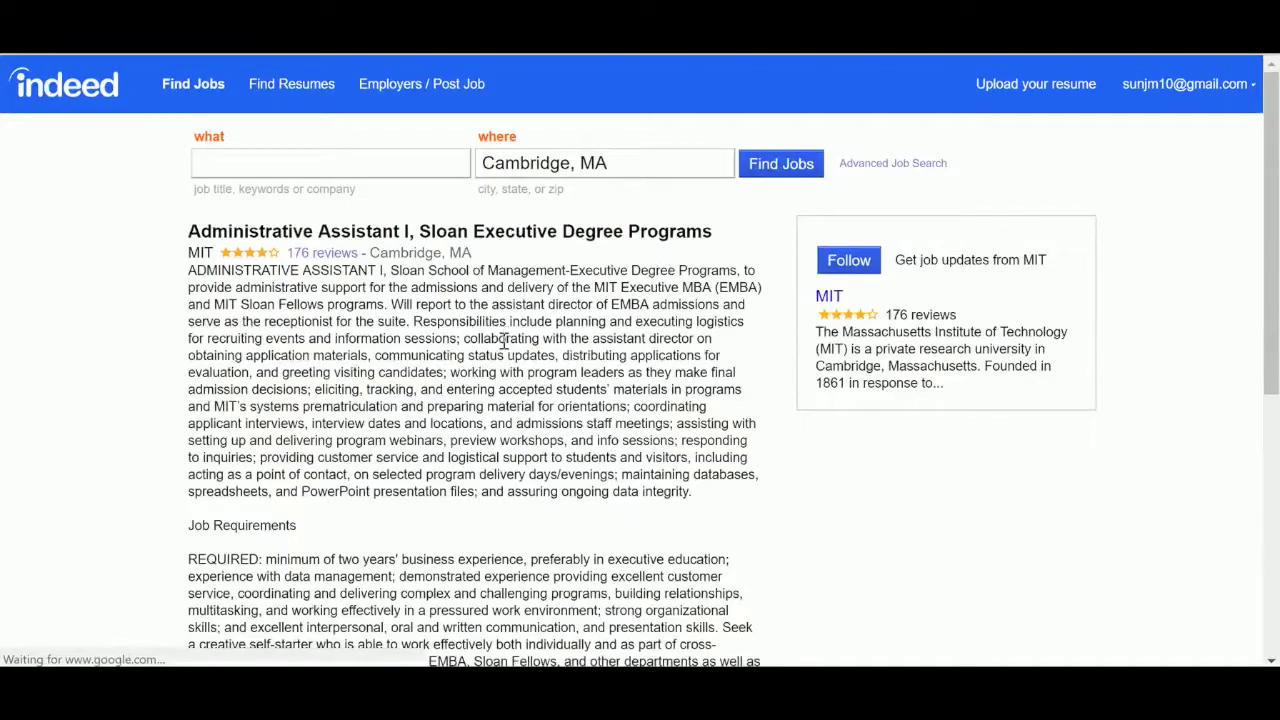
- Read the MIT posting, then the Commonwealth of Massachusetts Community Engagement Organizer posting
scroll(505, 341, down, 3)
scroll(507, 348, down, 2)
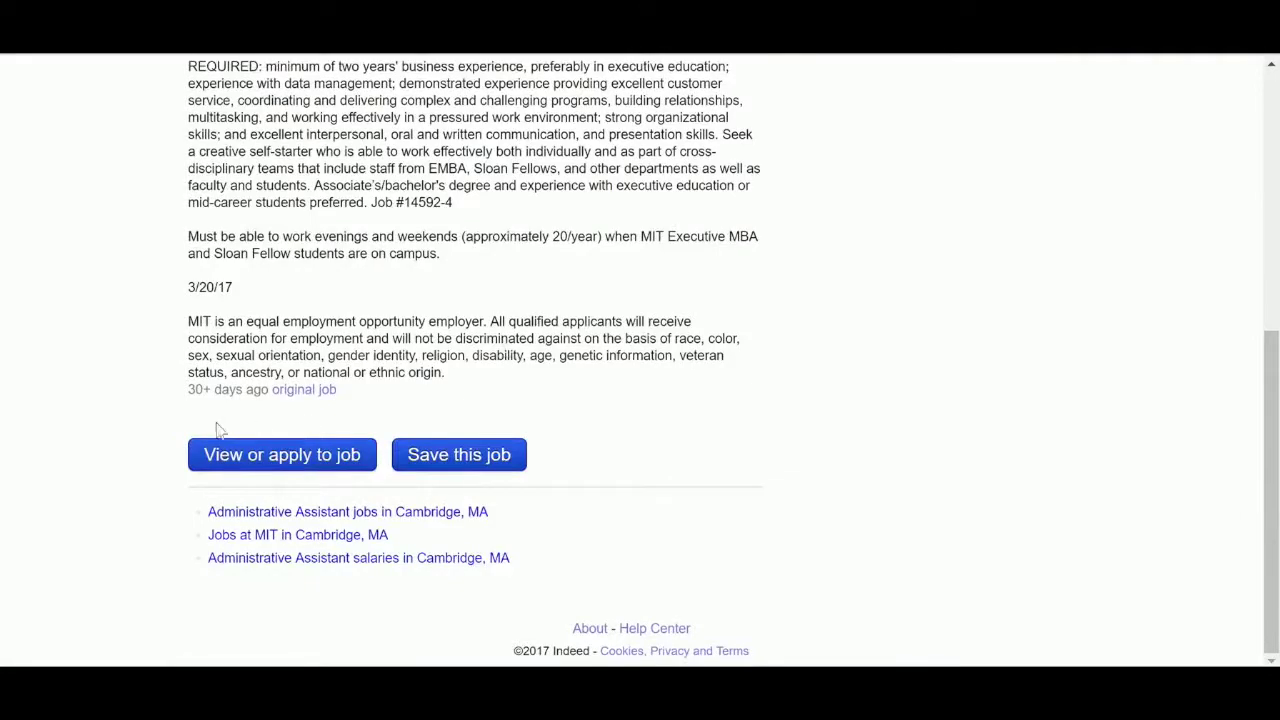
scroll(467, 409, up, 2)
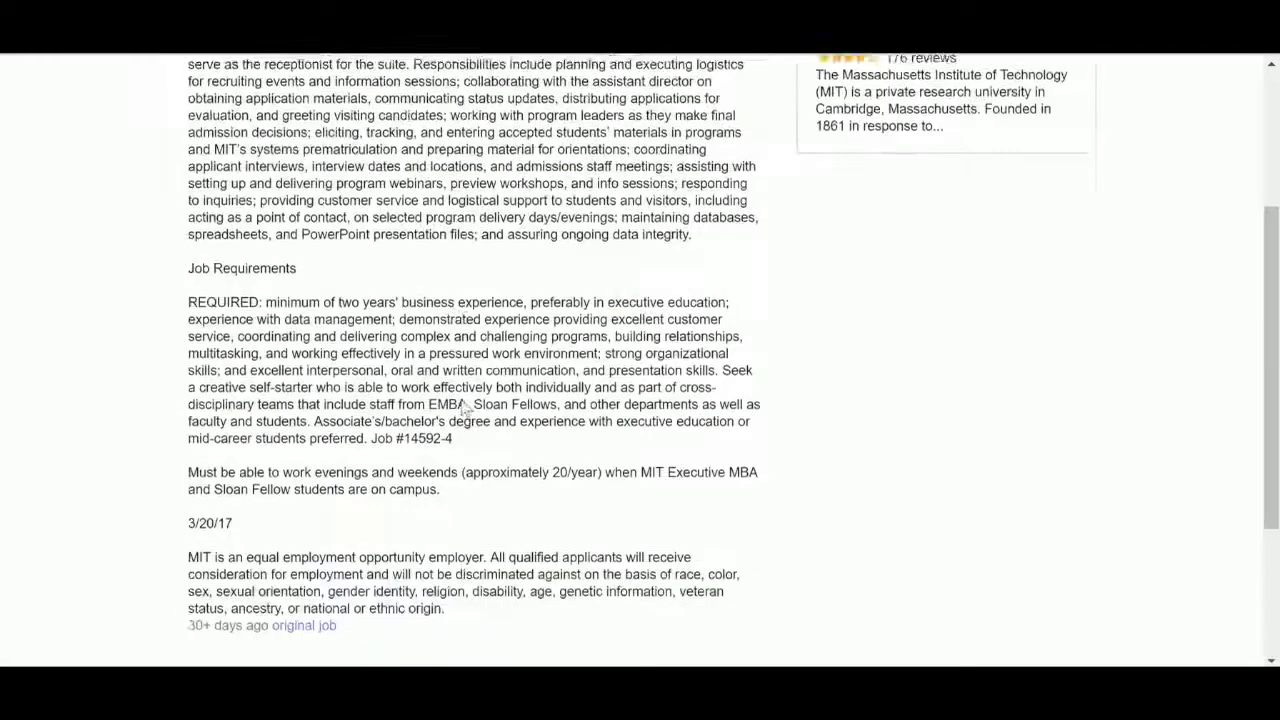
scroll(297, 268, up, 4)
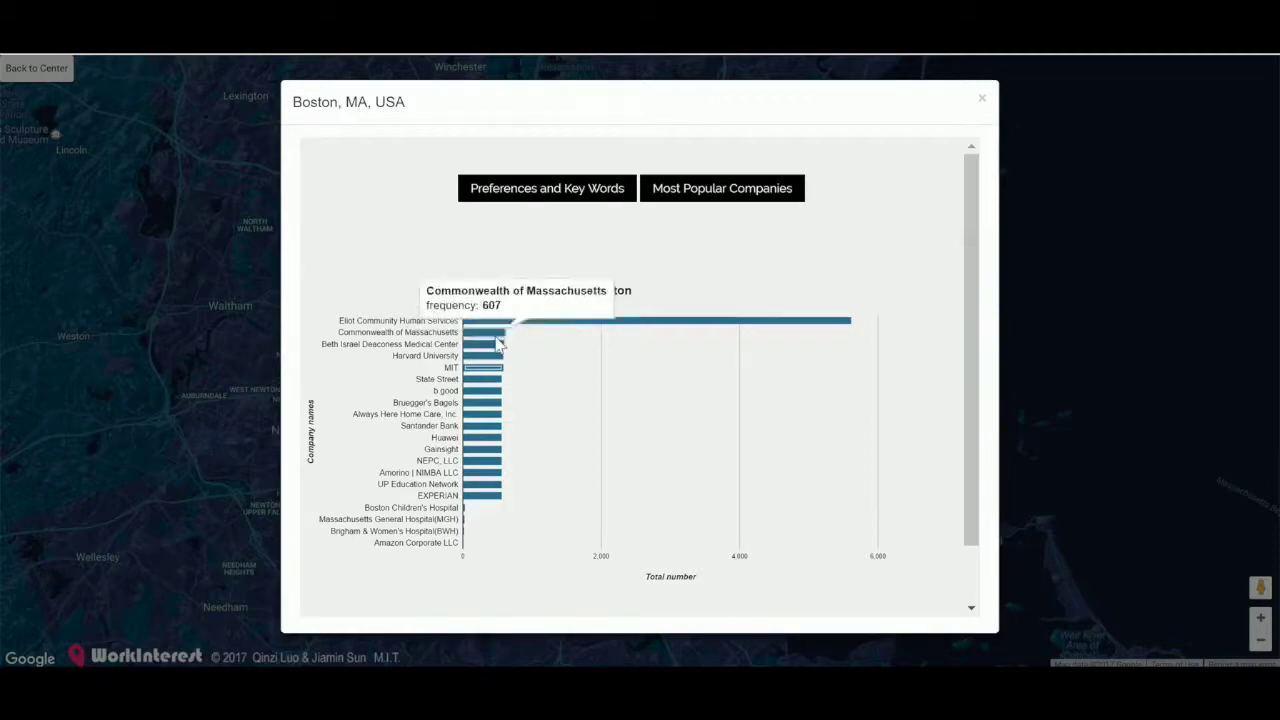
click(497, 339)
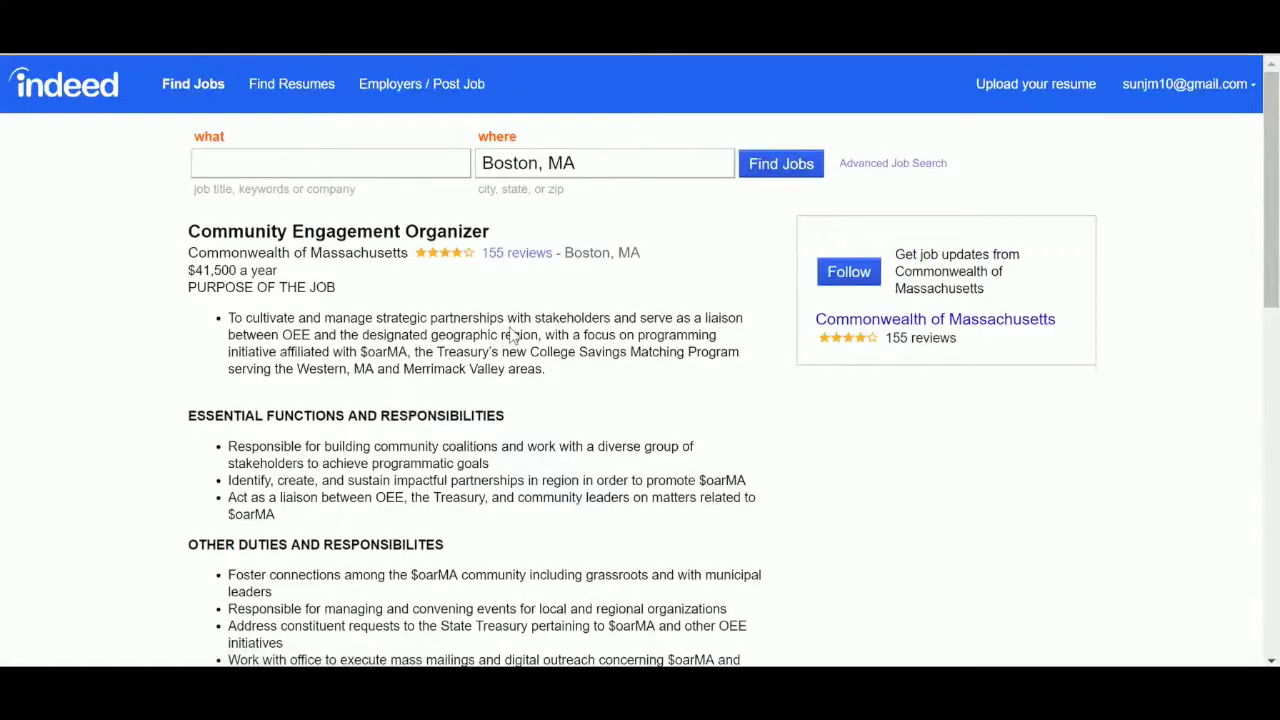
scroll(509, 334, down, 3)
scroll(509, 334, down, 3)
scroll(509, 334, down, 2)
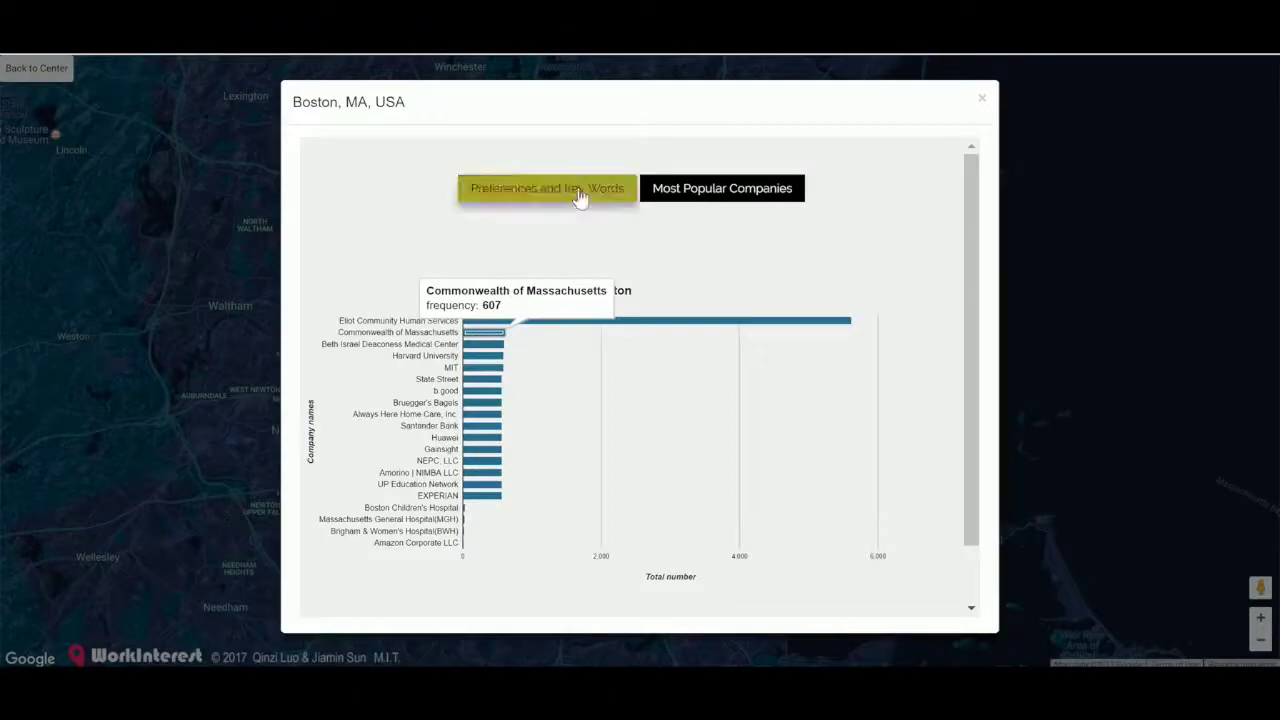
- Close Boston's chart and open New York's job keyword bubble chart
click(577, 194)
click(981, 98)
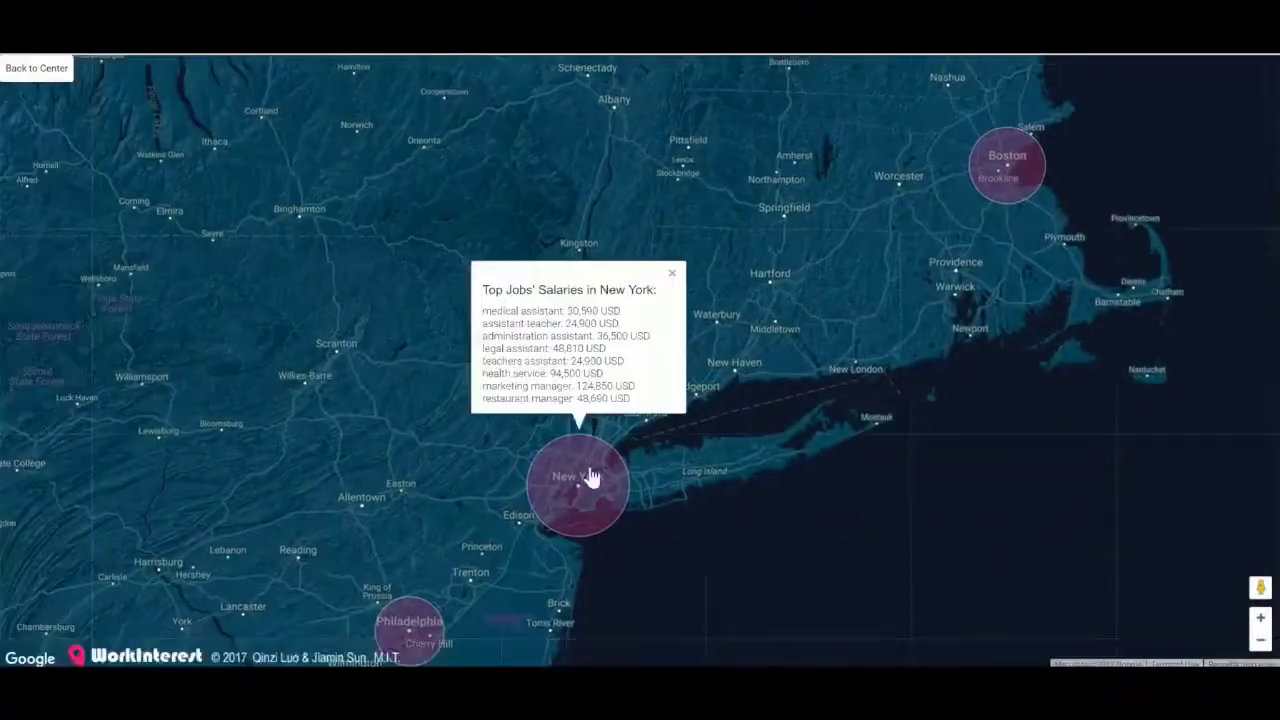
click(594, 477)
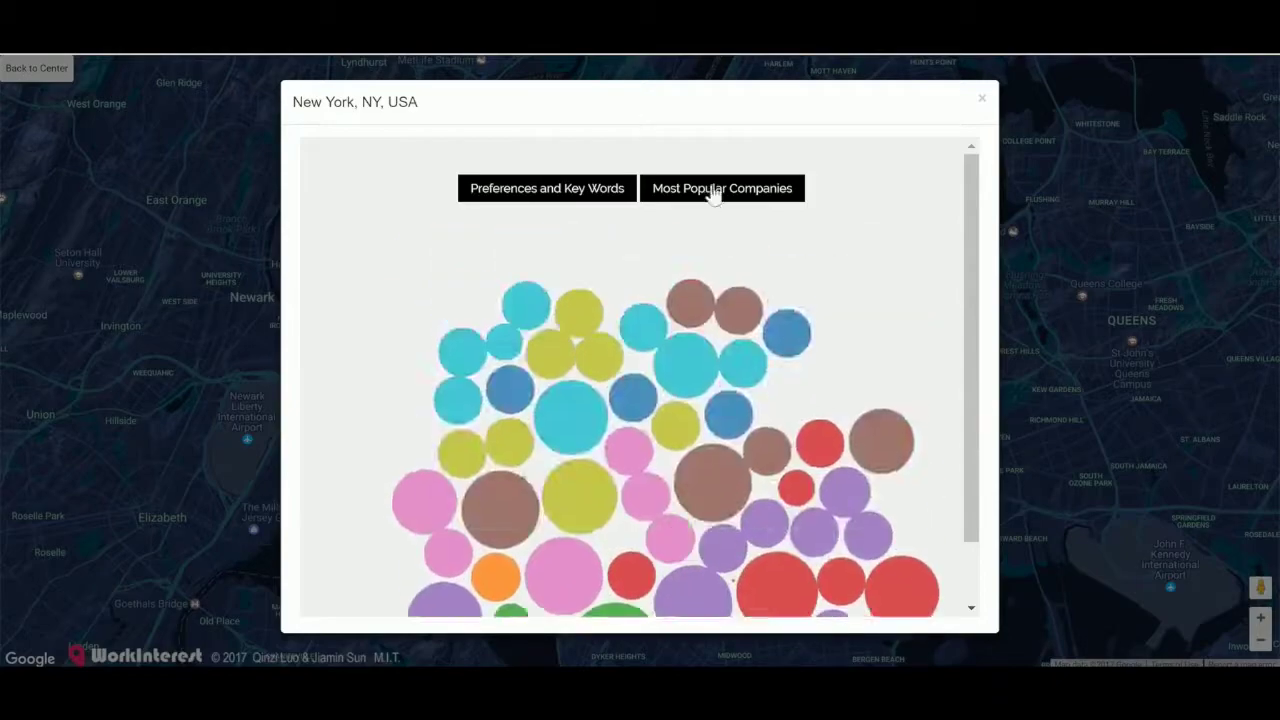
- Show New York's most popular companies and open the Dang Foods job posting
click(715, 192)
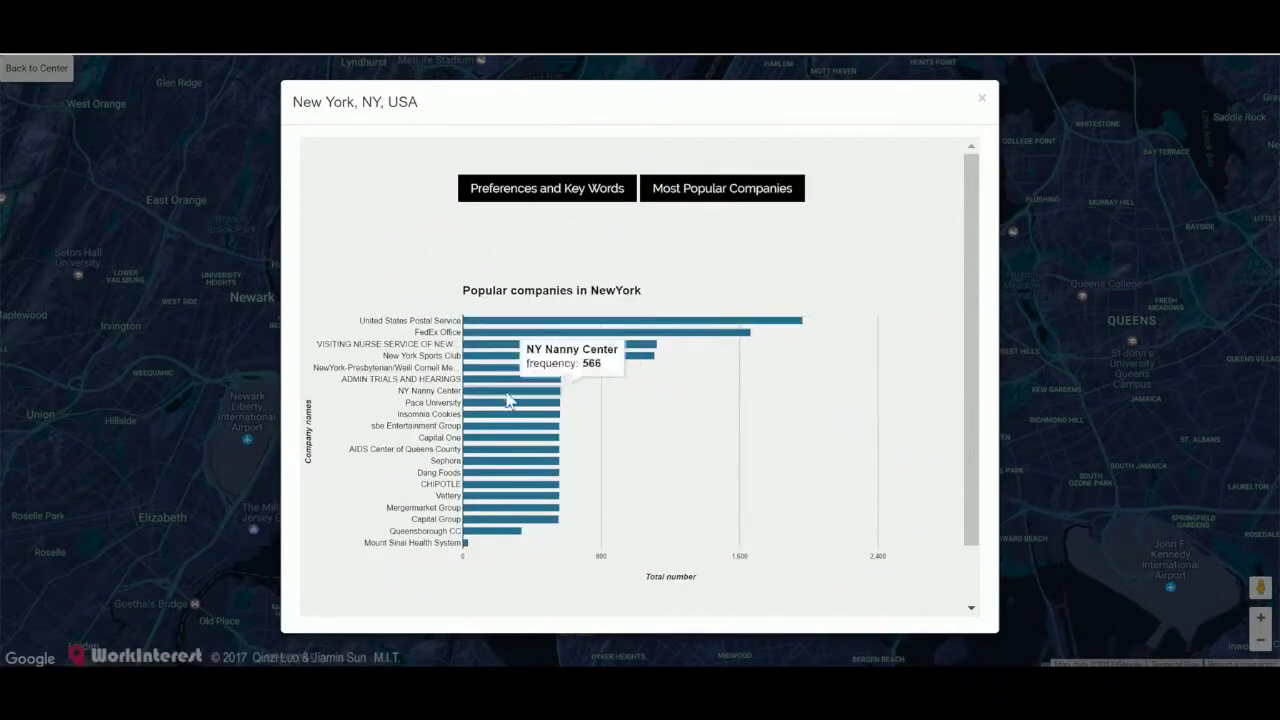
click(522, 472)
scroll(514, 449, down, 8)
scroll(534, 451, down, 5)
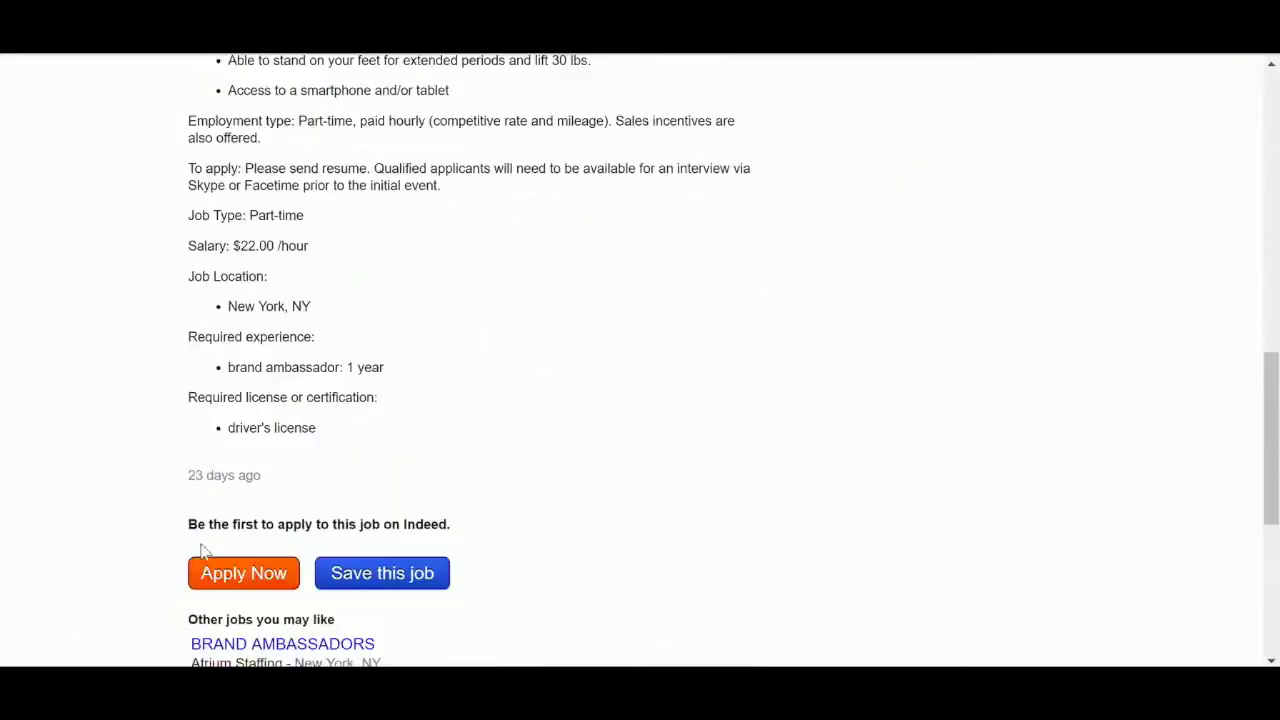
scroll(282, 572, up, 5)
scroll(282, 572, down, 2)
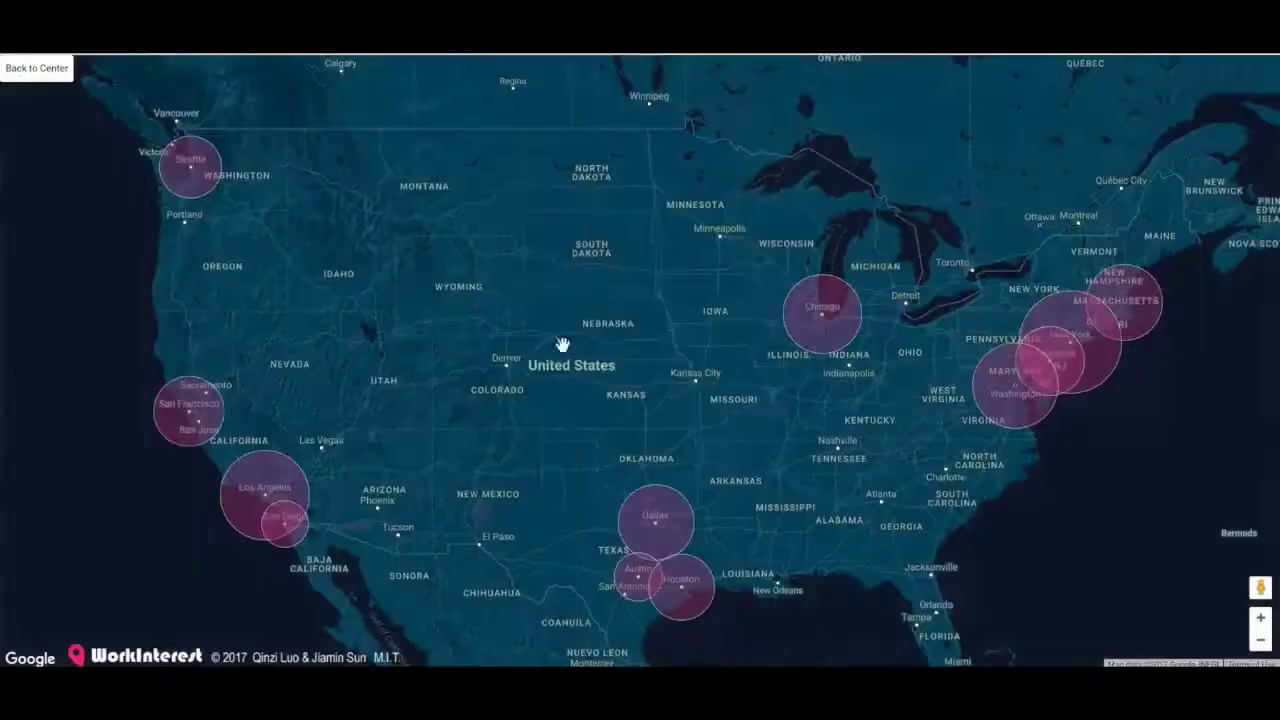
- Show Los Angeles's popular companies and read the LA Neighborhood Land Trust posting
click(265, 494)
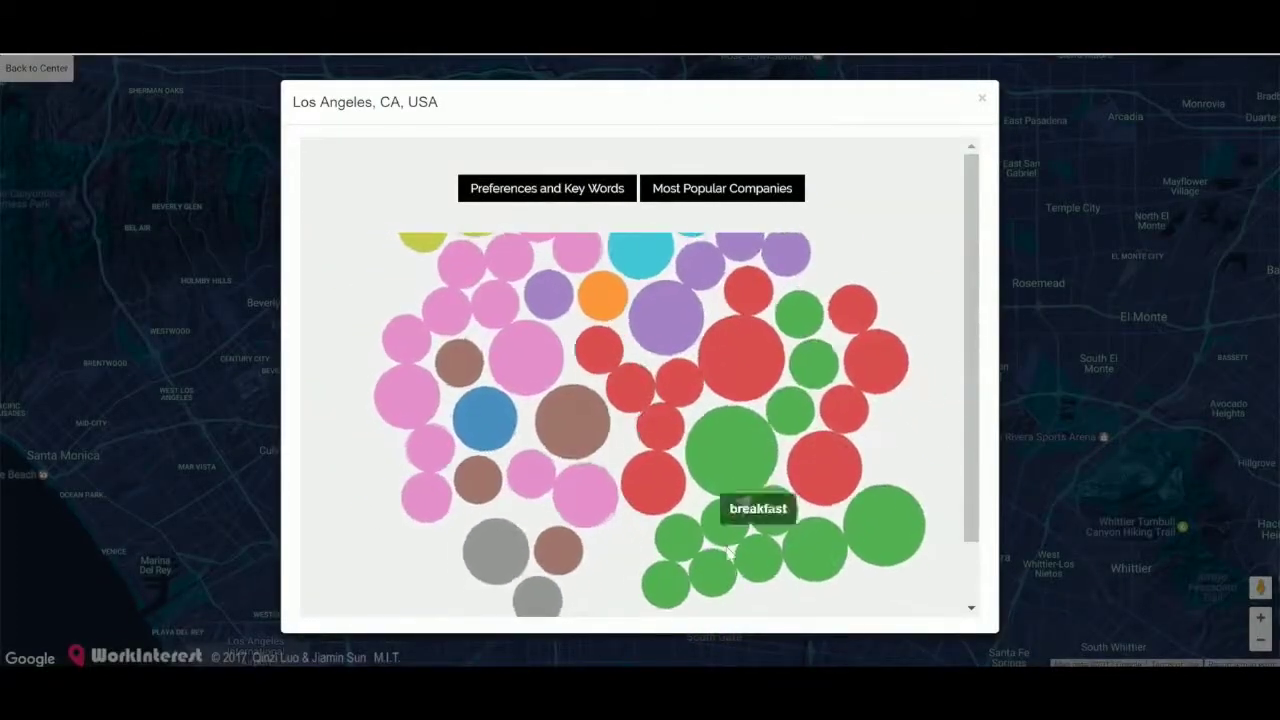
click(718, 192)
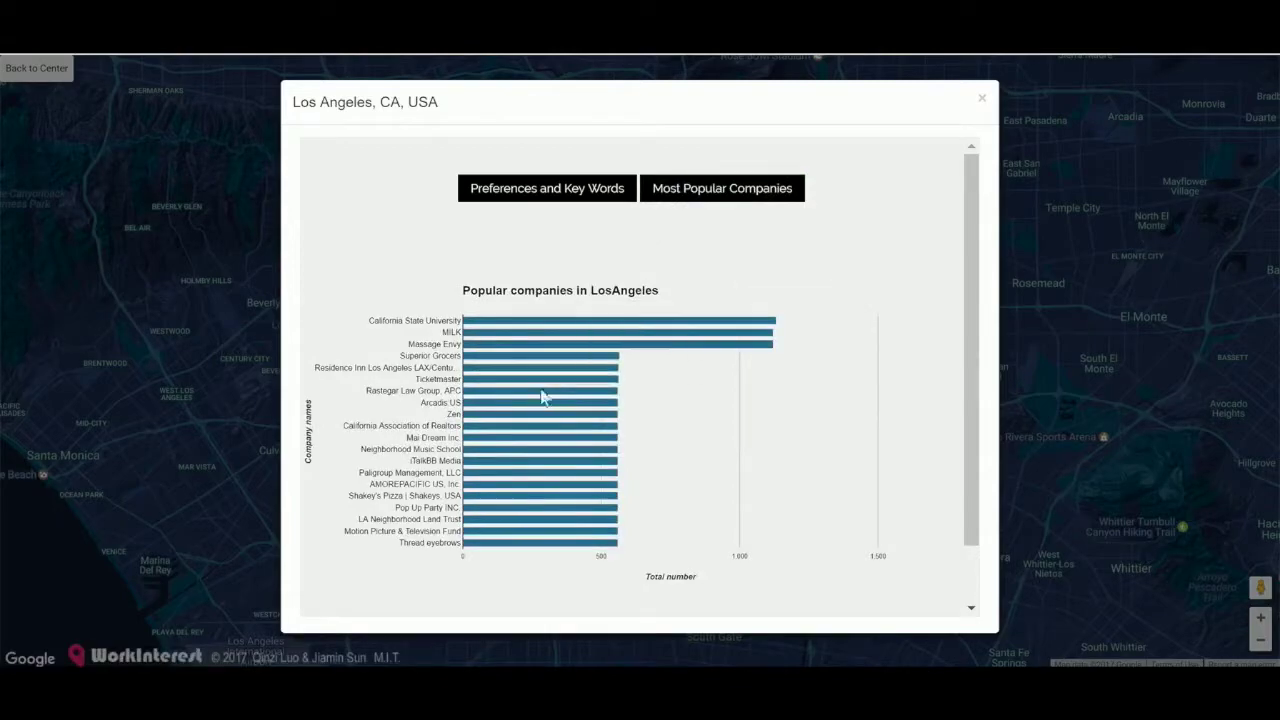
click(558, 519)
scroll(552, 472, down, 10)
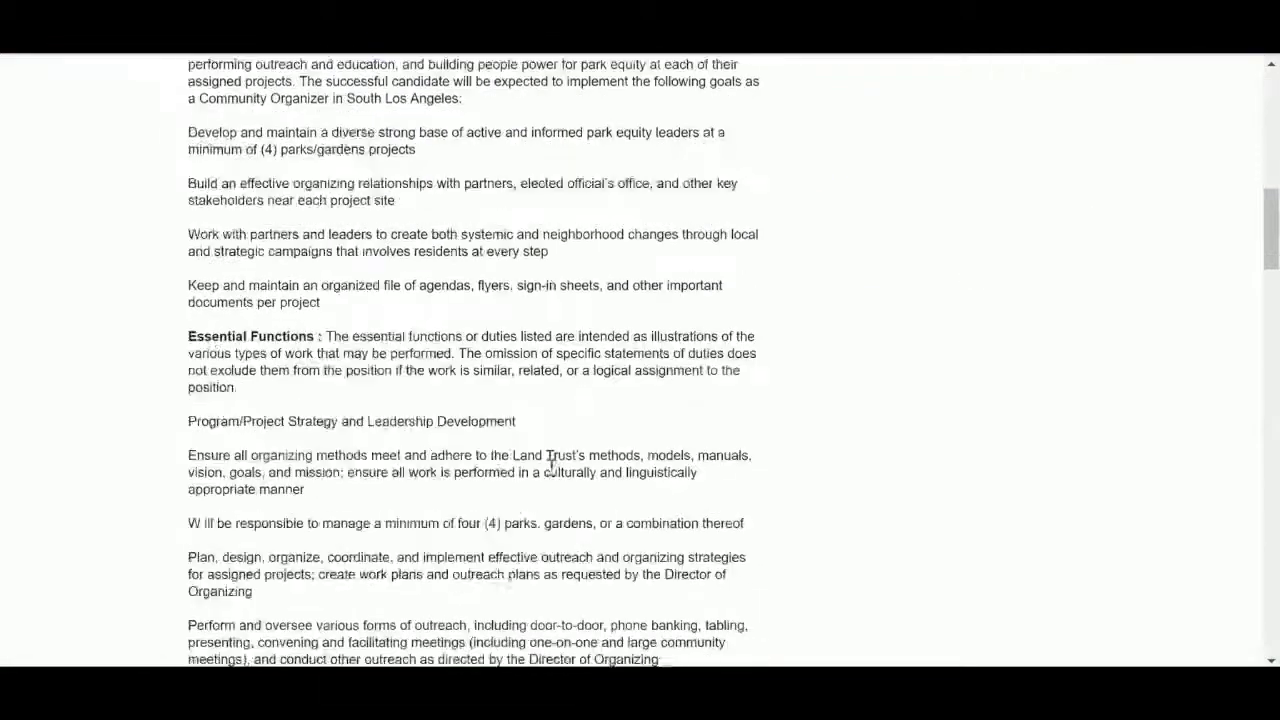
scroll(552, 472, down, 5)
scroll(552, 472, down, 5)
scroll(555, 475, down, 3)
scroll(555, 475, up, 15)
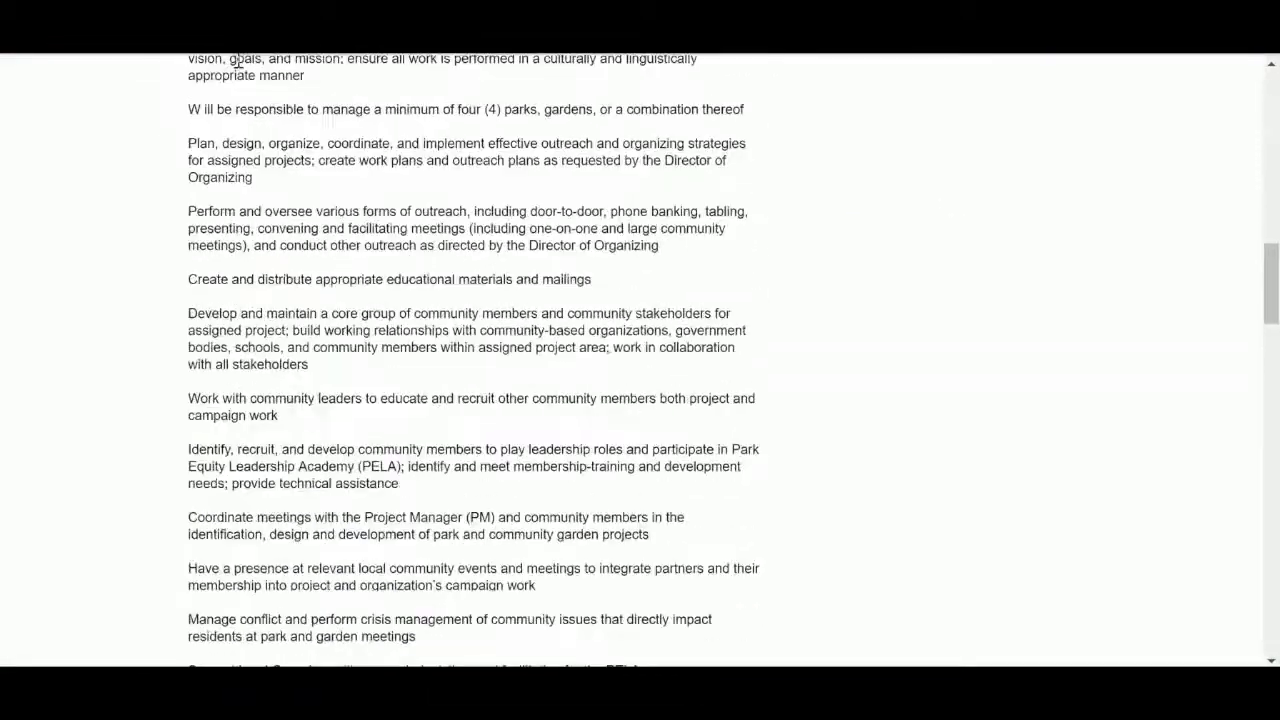
- Return to the full US map and show Seattle's most popular companies
click(980, 104)
click(54, 80)
click(186, 335)
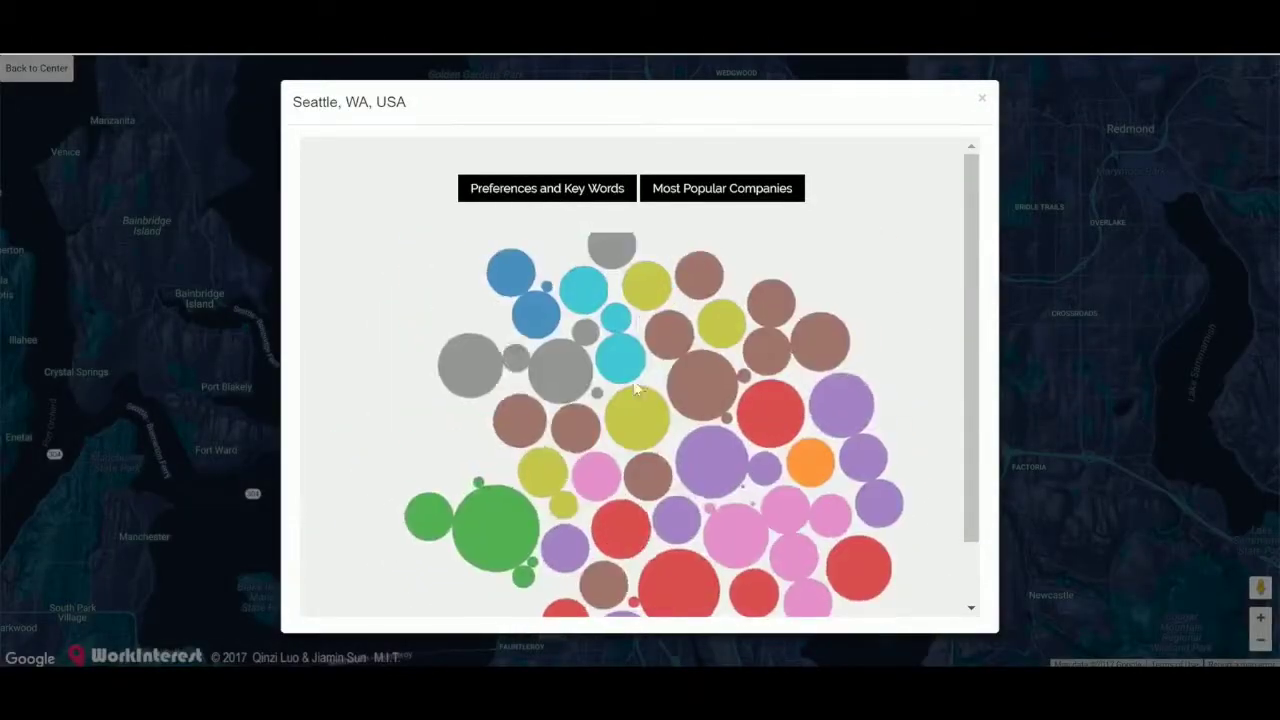
click(740, 190)
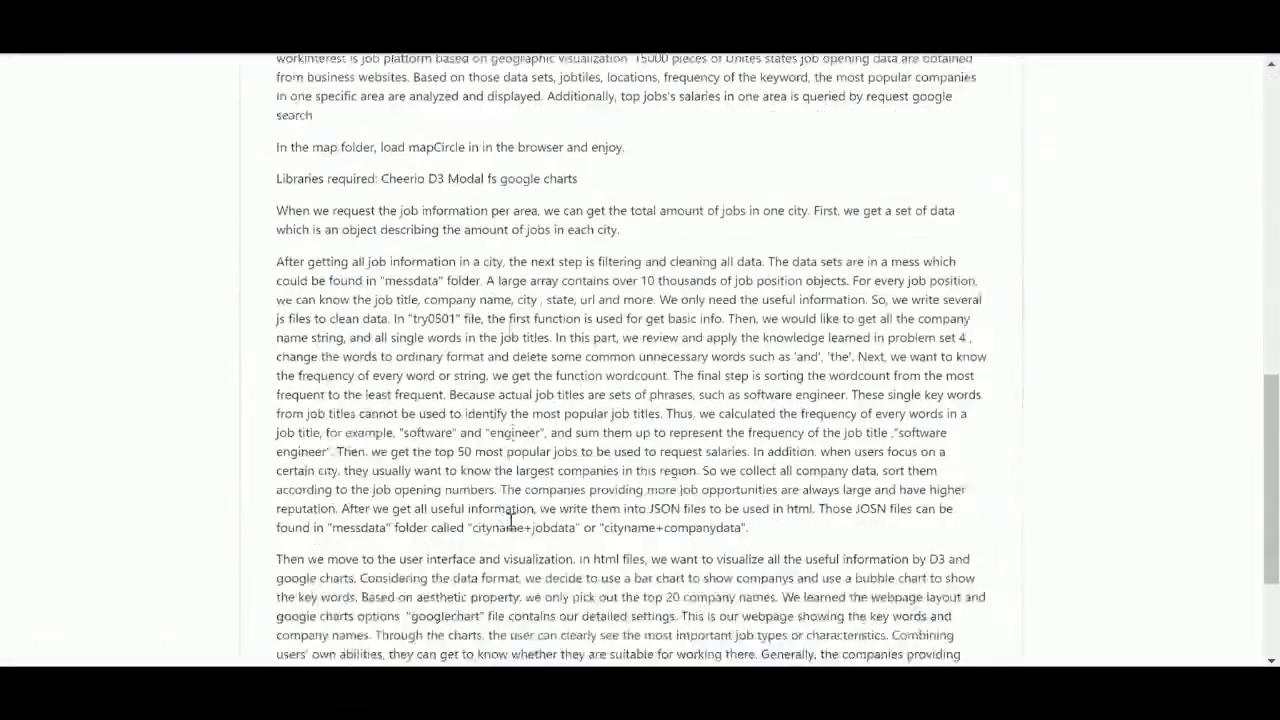
- Scroll up through the README before returning to the full US city job map
scroll(328, 316, up, 3)
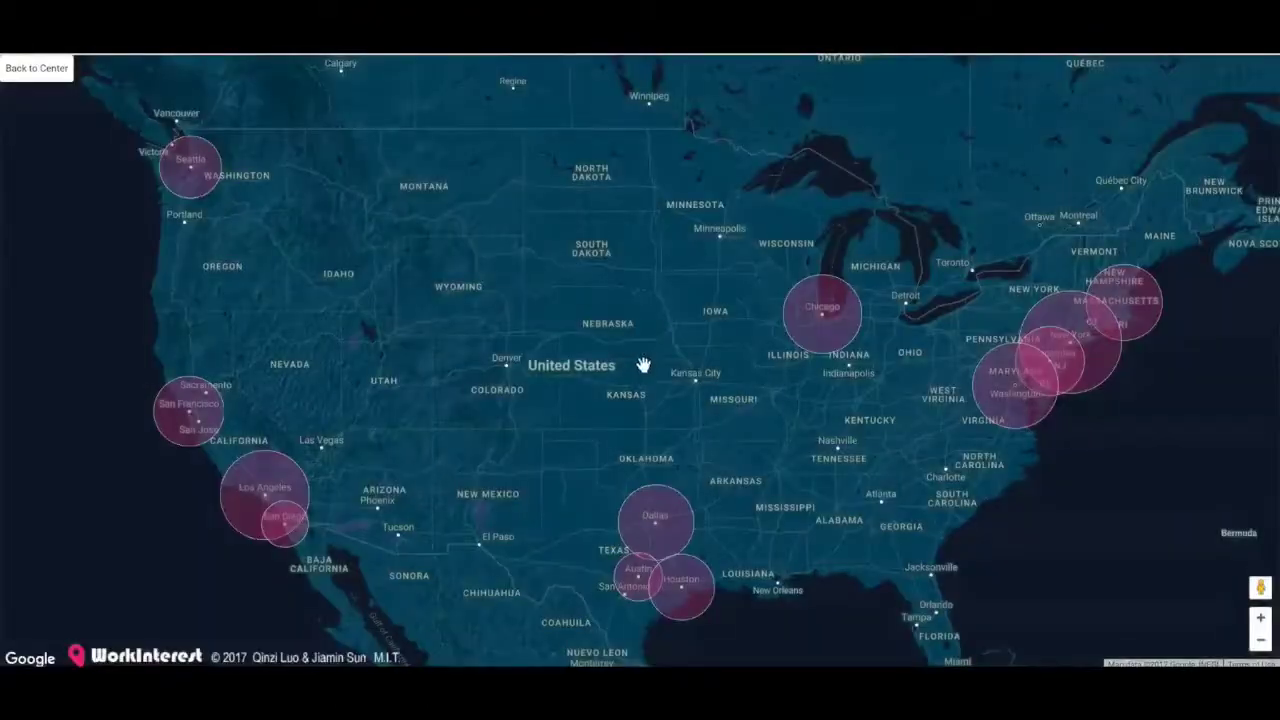